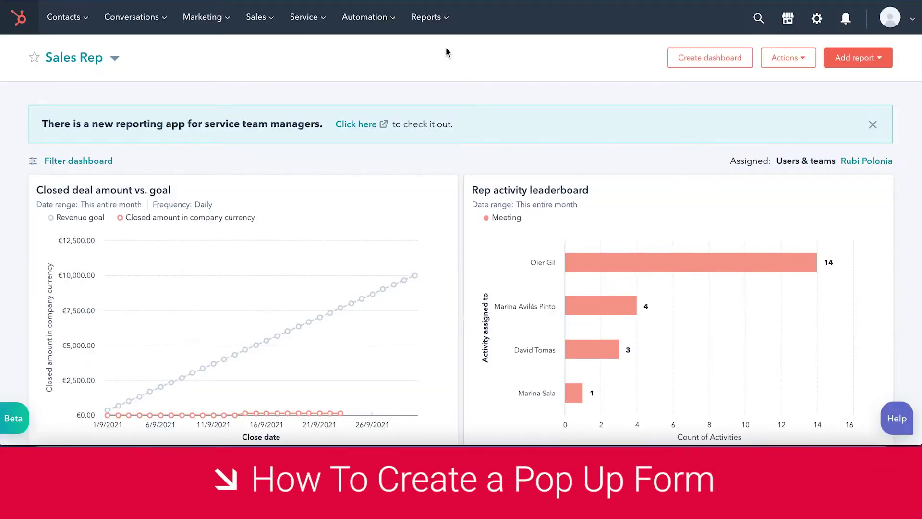
# - Open the Forms list from Marketing > Lead Capture > Forms
pyautogui.click(211, 30)
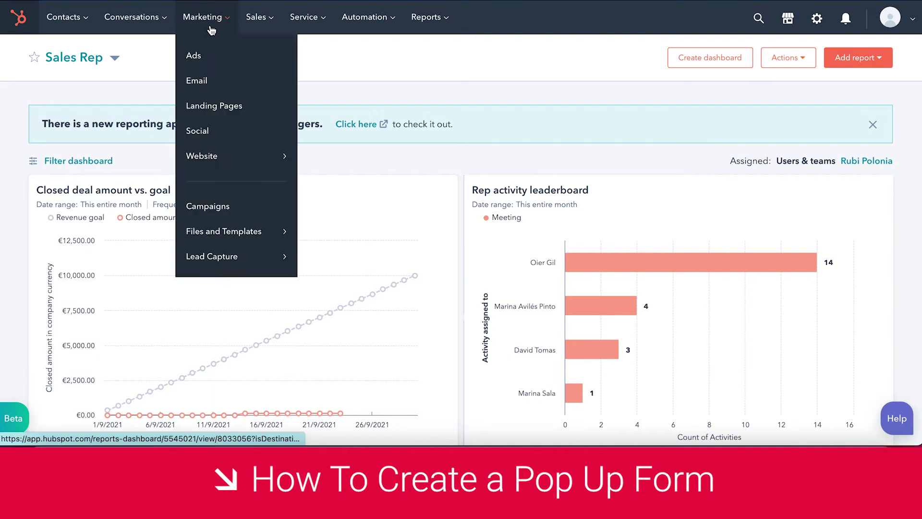
pyautogui.moveTo(251, 257)
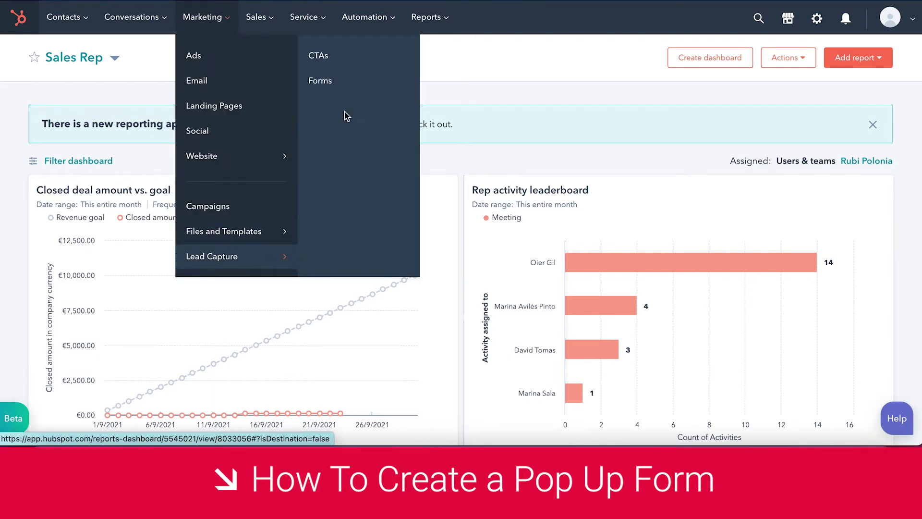
pyautogui.click(335, 85)
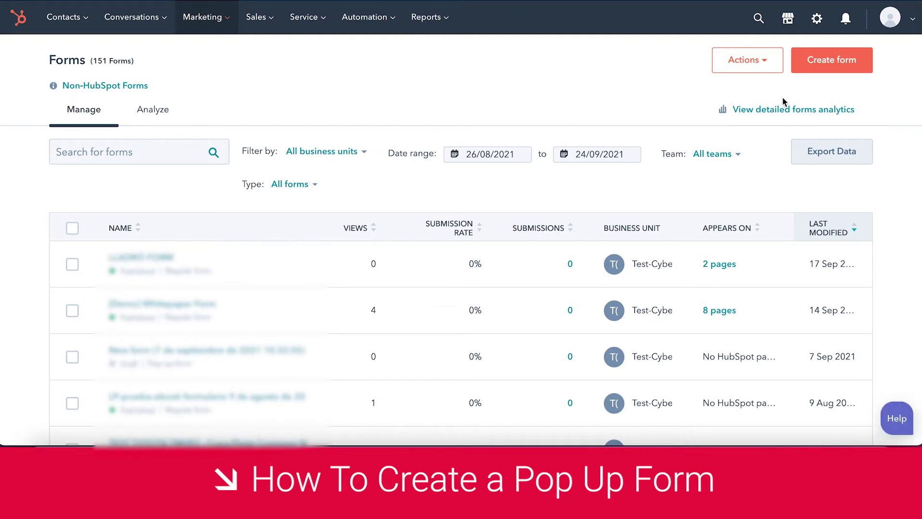
# - Create a new form and choose the Pop-up box form type
pyautogui.click(833, 70)
pyautogui.scroll(-2, 729, 104)
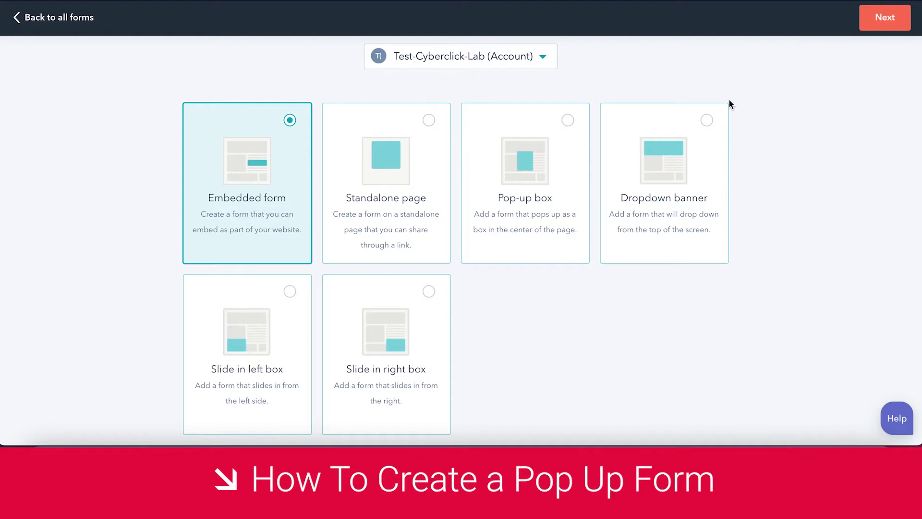
pyautogui.click(534, 192)
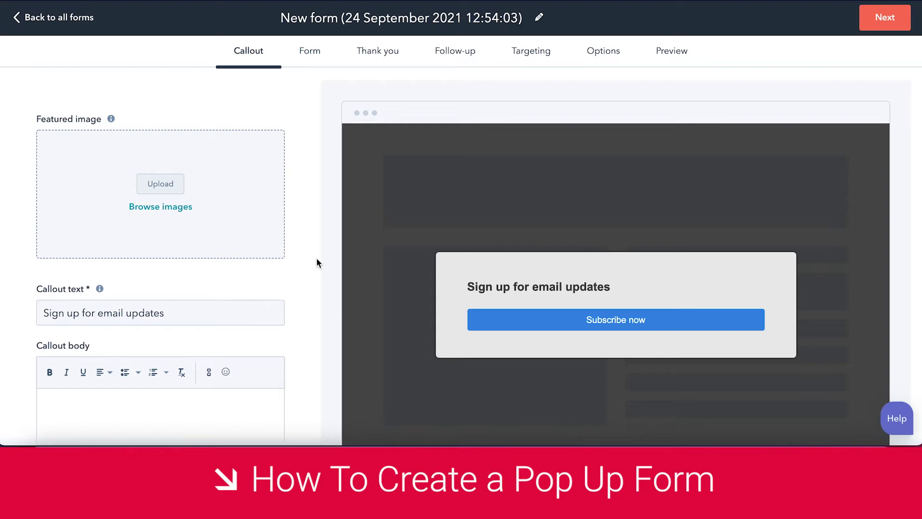
# - Retitle the form 'Inbound Explained Pop Up Form'
pyautogui.click(373, 19)
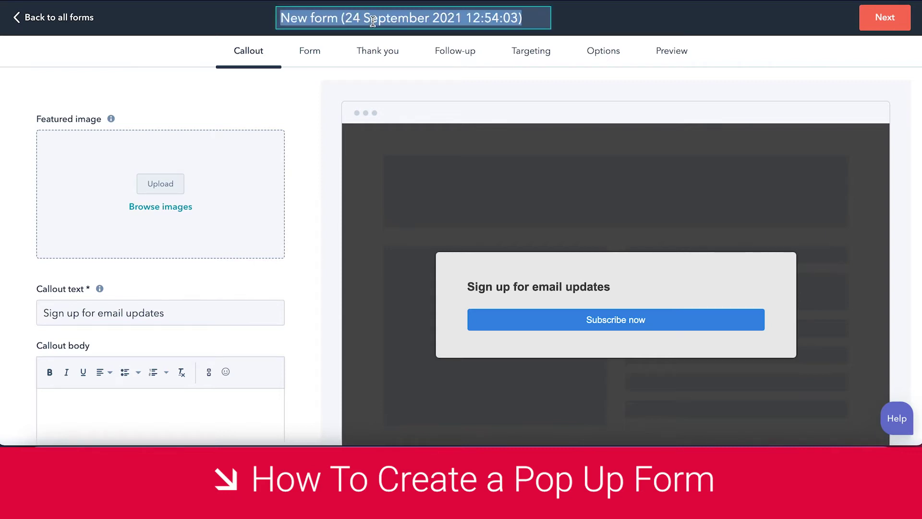
pyautogui.write('Inboun')
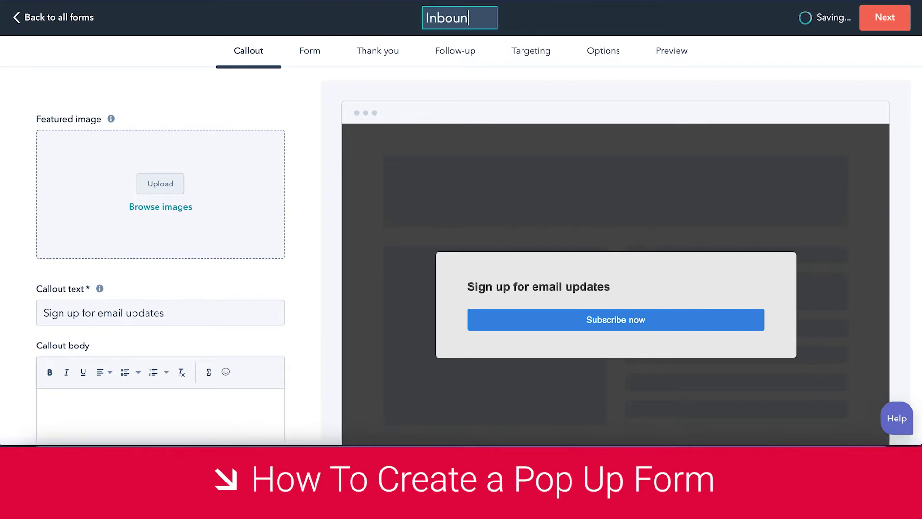
pyautogui.write('d Explained P')
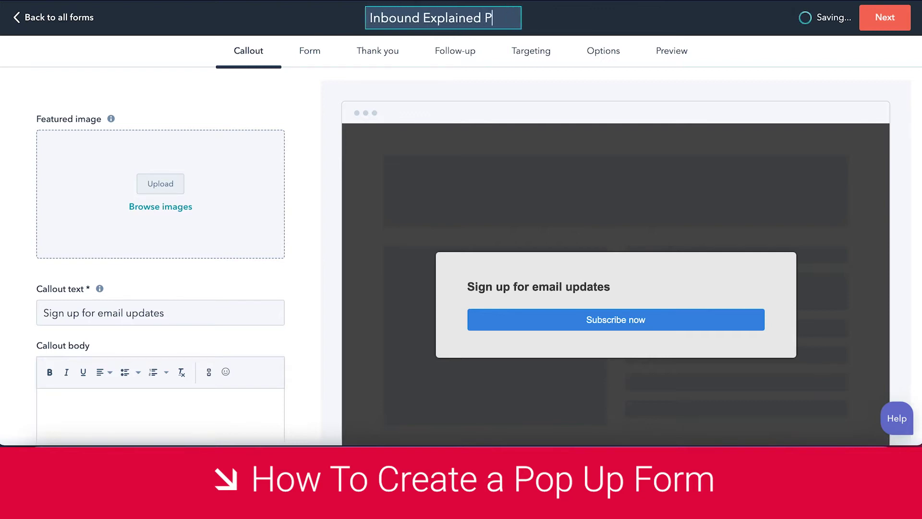
pyautogui.write('op Up Form')
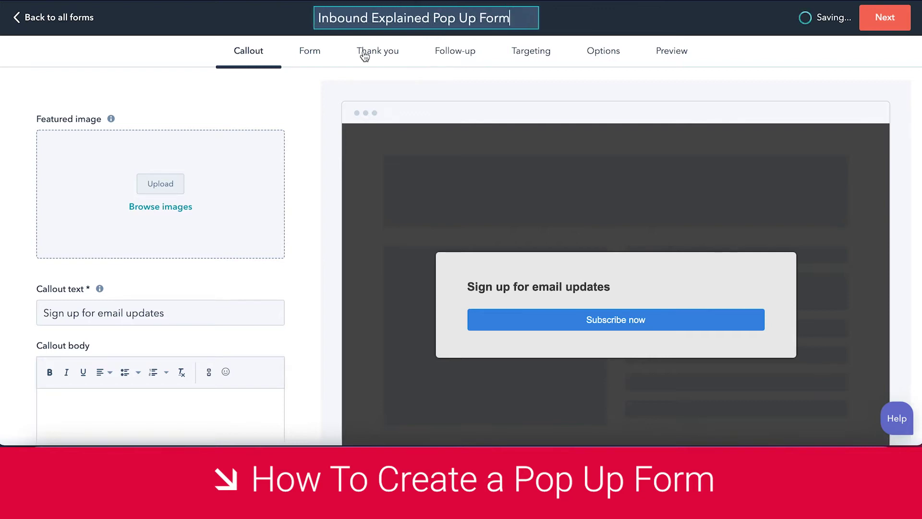
pyautogui.click(301, 103)
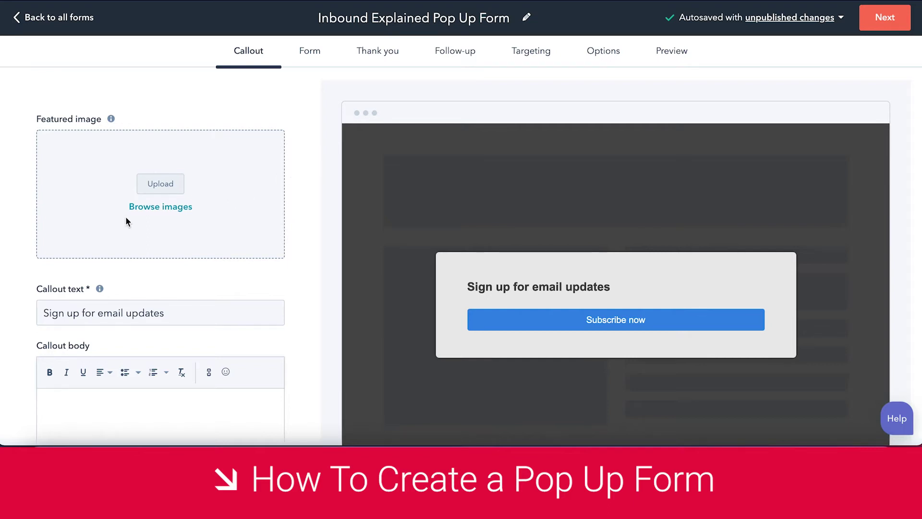
pyautogui.click(169, 212)
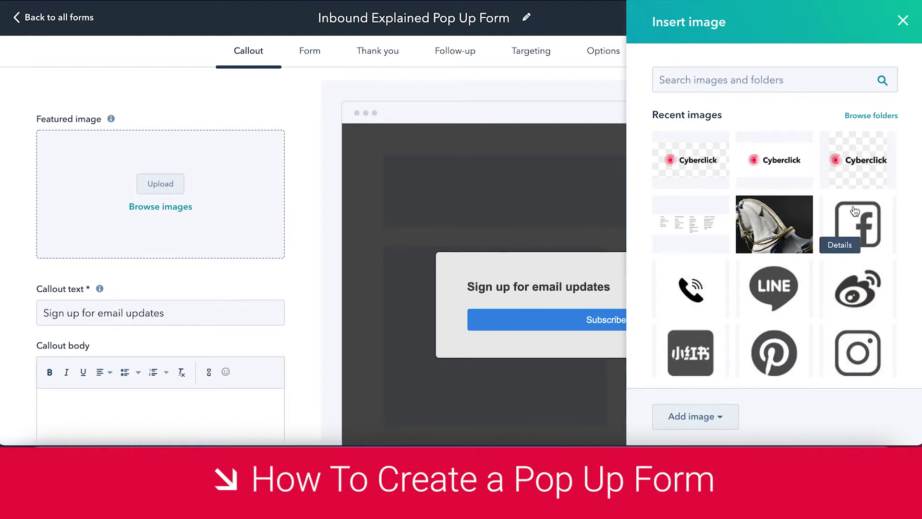
pyautogui.scroll(-3, 768, 230)
pyautogui.scroll(3, 769, 229)
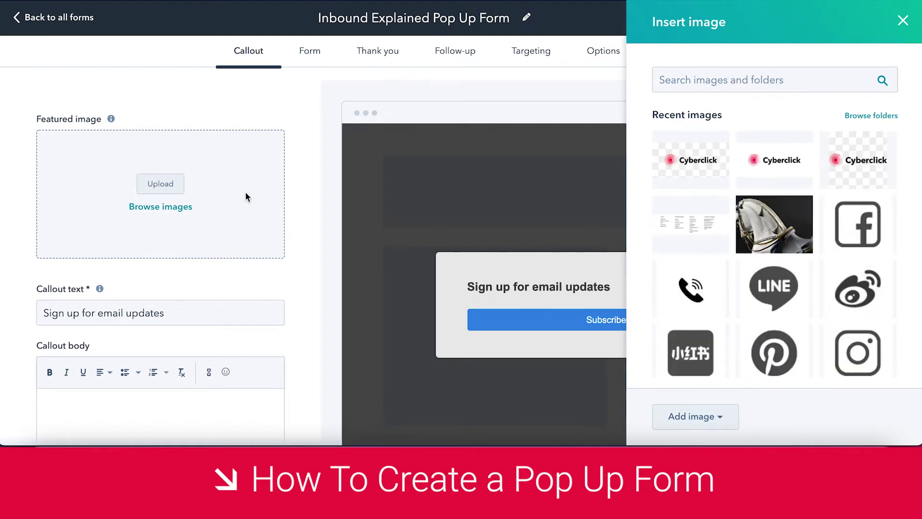
pyautogui.click(171, 188)
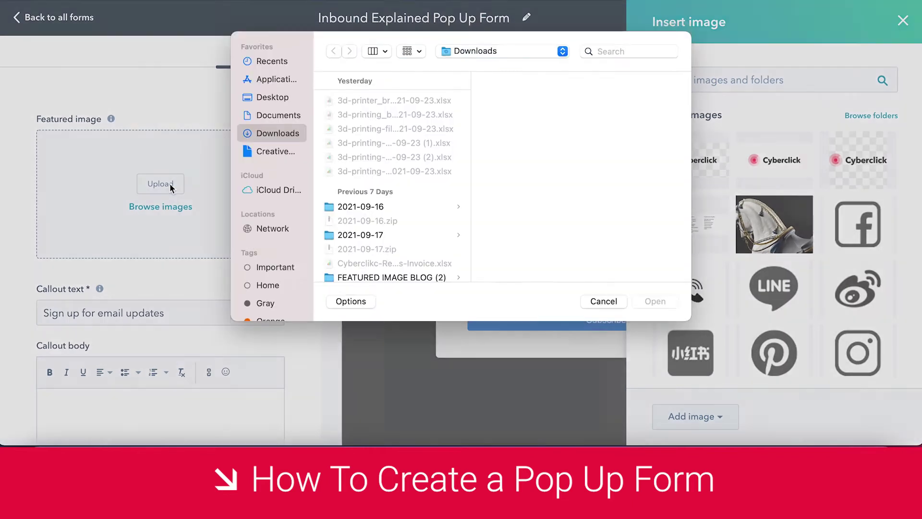
pyautogui.click(611, 308)
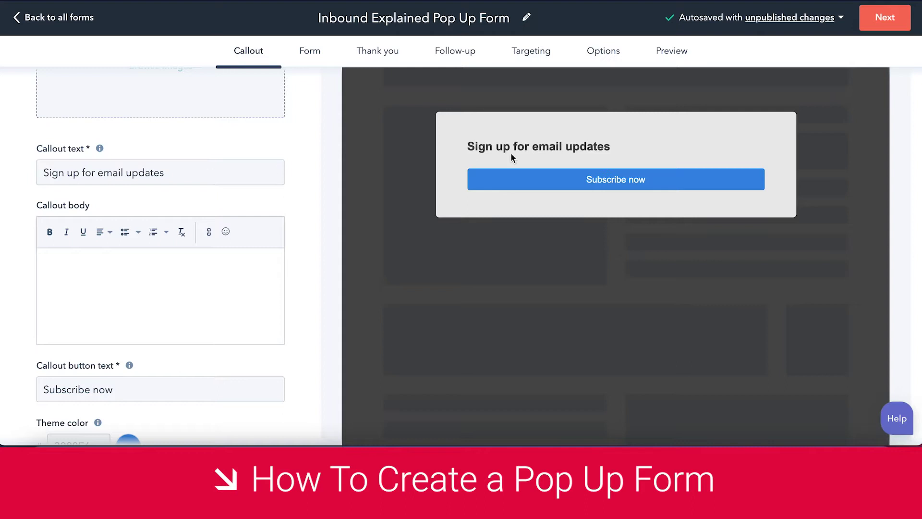
# - Change the callout heading to 'Download our FREE ebook today!'
pyautogui.moveTo(188, 166); pyautogui.dragTo(13, 173)
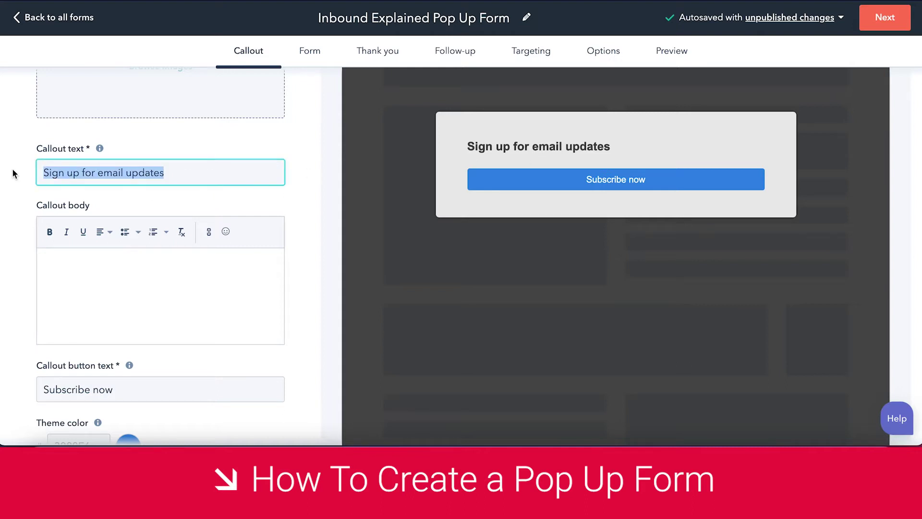
pyautogui.write('Download our ')
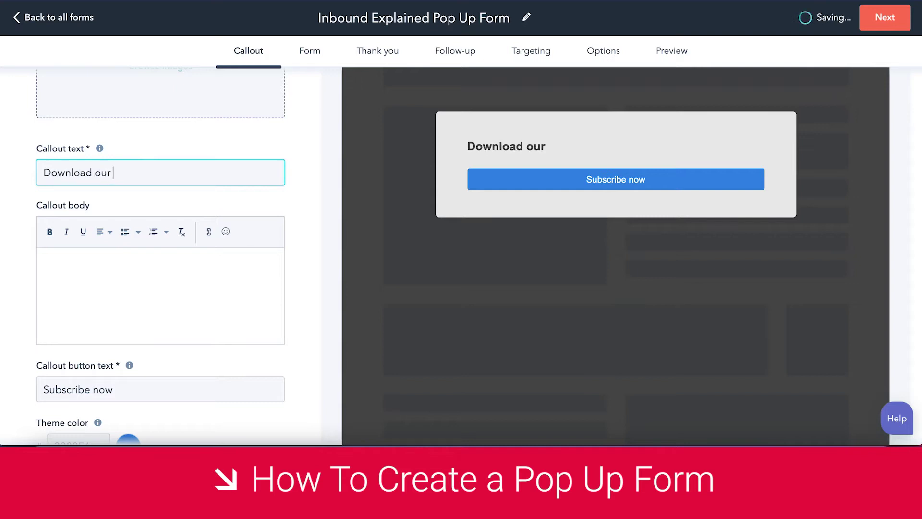
pyautogui.write('FREE ebook t')
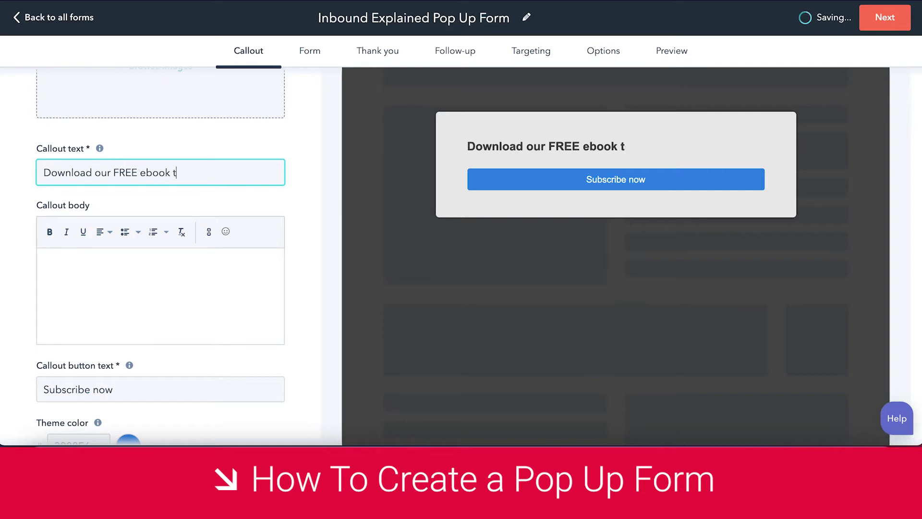
pyautogui.write('oday!')
# - Write the callout body about the free inbound marketing ebook and relabel the button 'Download now!'
pyautogui.click(74, 293)
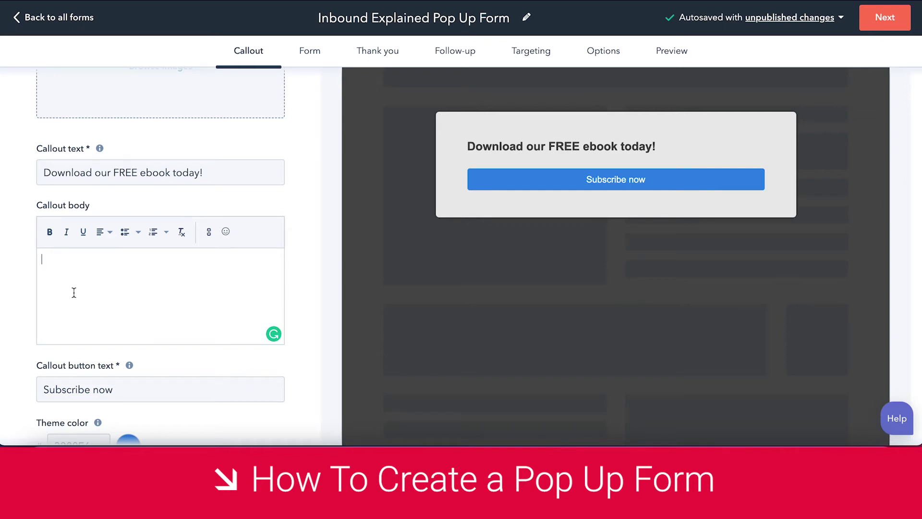
pyautogui.write('Download ou')
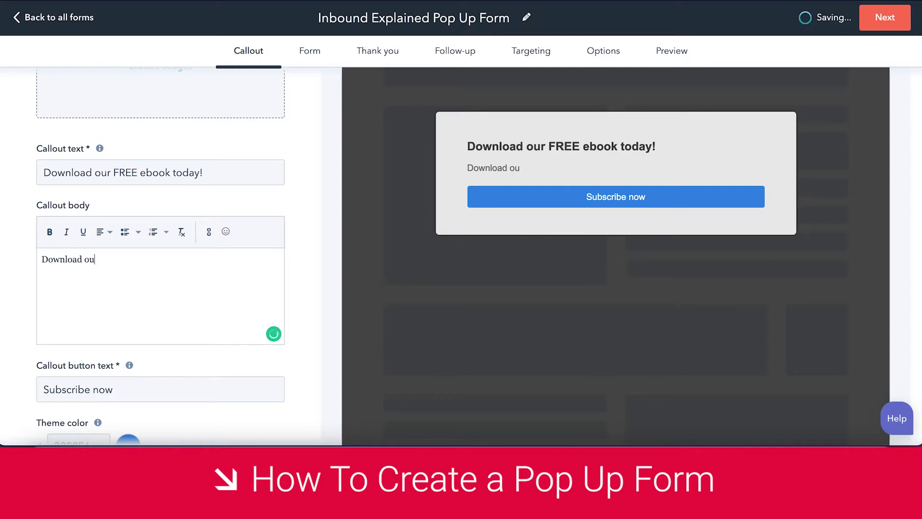
pyautogui.write('r free ebook all')
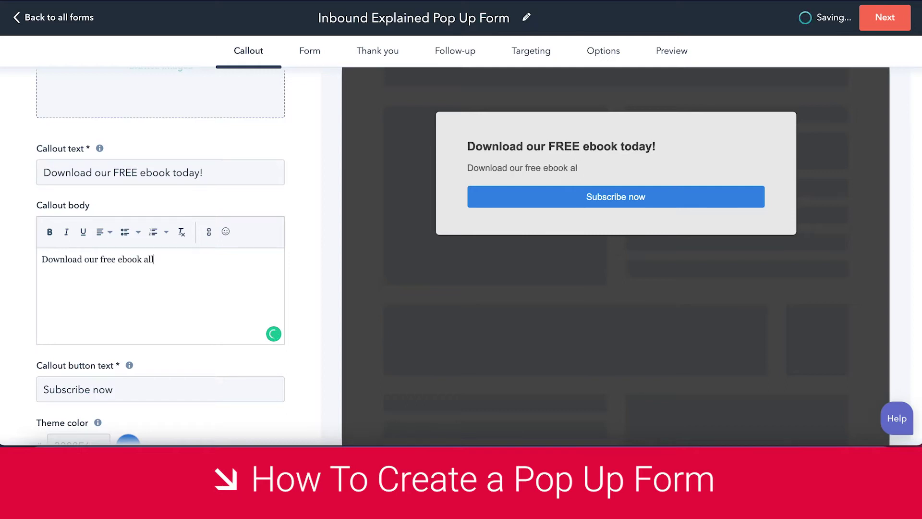
pyautogui.write(' about inbound ma')
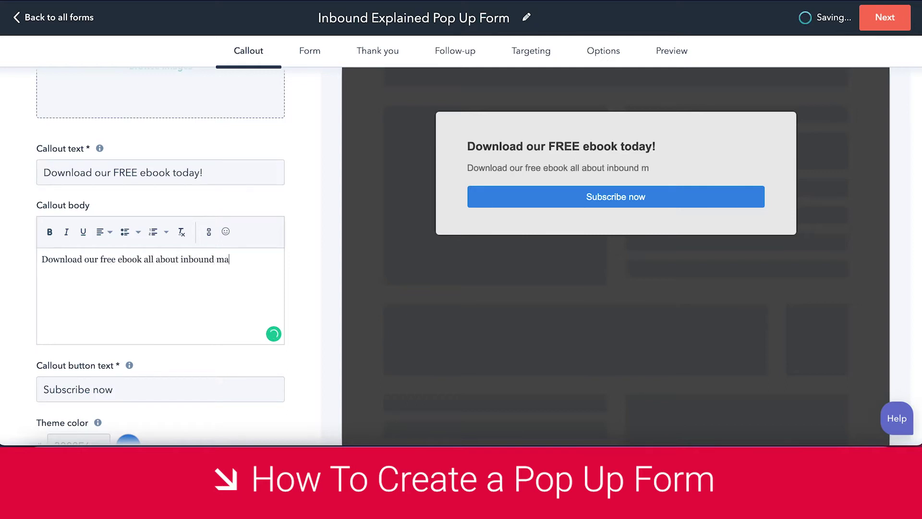
pyautogui.write('rketing and HubS')
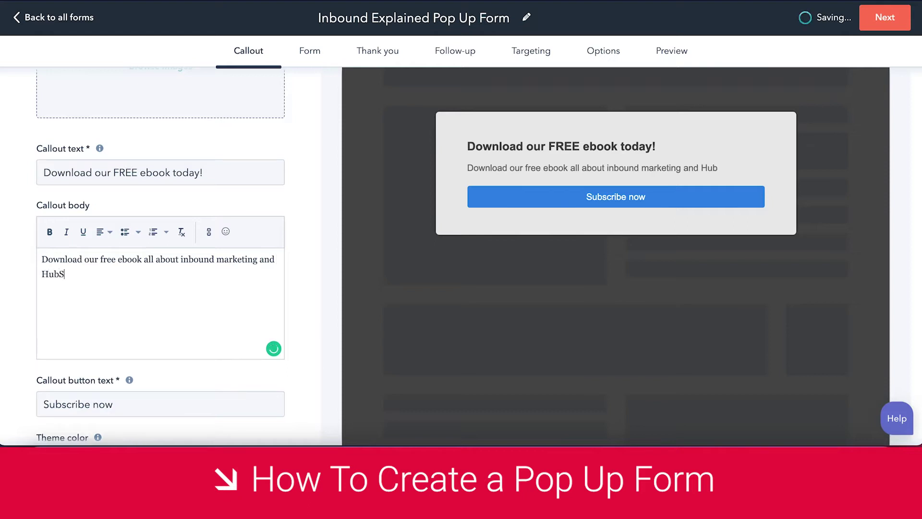
pyautogui.write('pot today!')
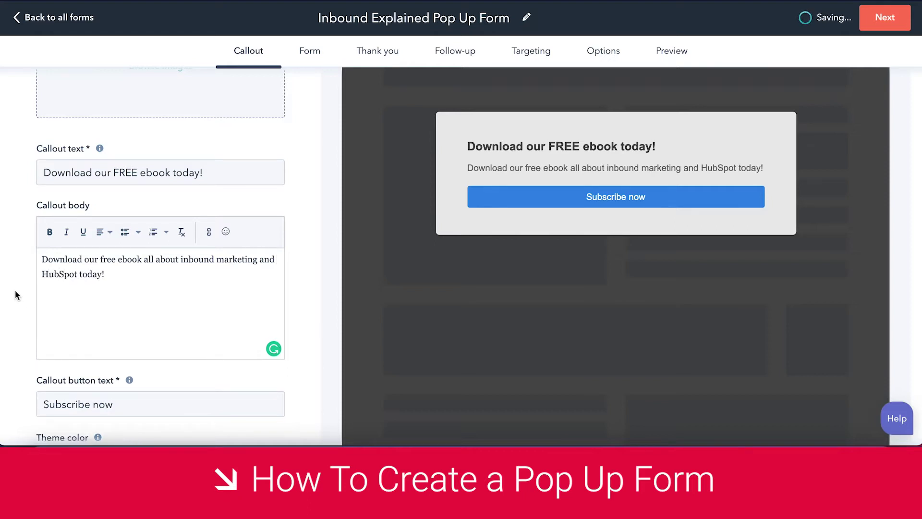
pyautogui.scroll(-3, 16, 291)
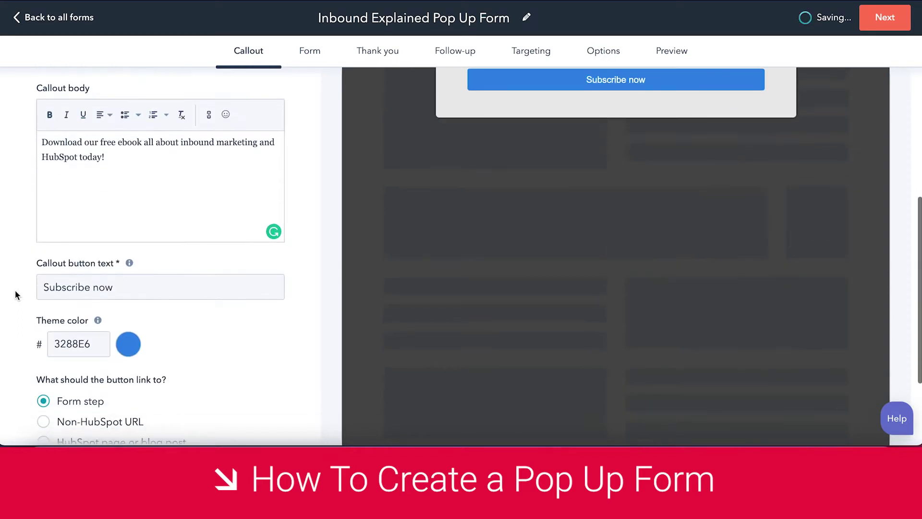
pyautogui.scroll(1, 15, 294)
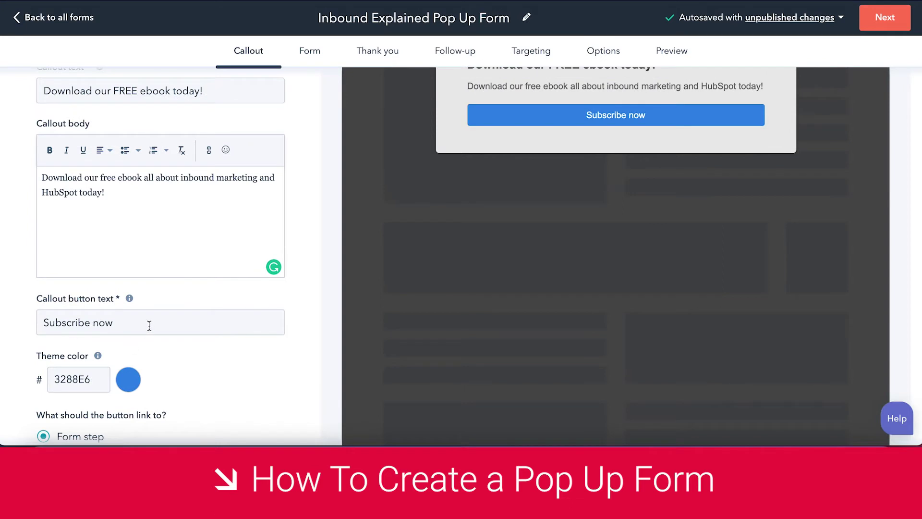
pyautogui.moveTo(148, 325); pyautogui.dragTo(20, 329)
pyautogui.write('Download now!')
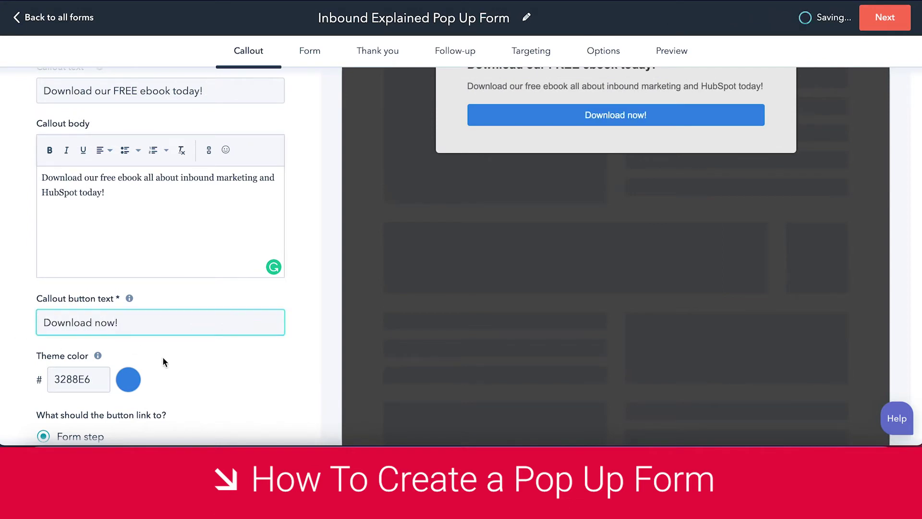
# - Set the pop-up theme colour to red (E06666)
pyautogui.scroll(-2, 140, 288)
pyautogui.click(133, 284)
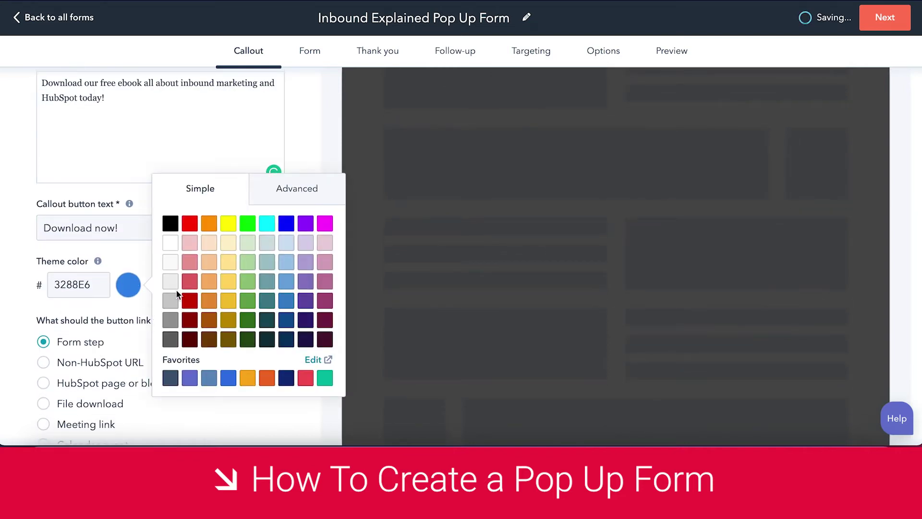
pyautogui.click(192, 283)
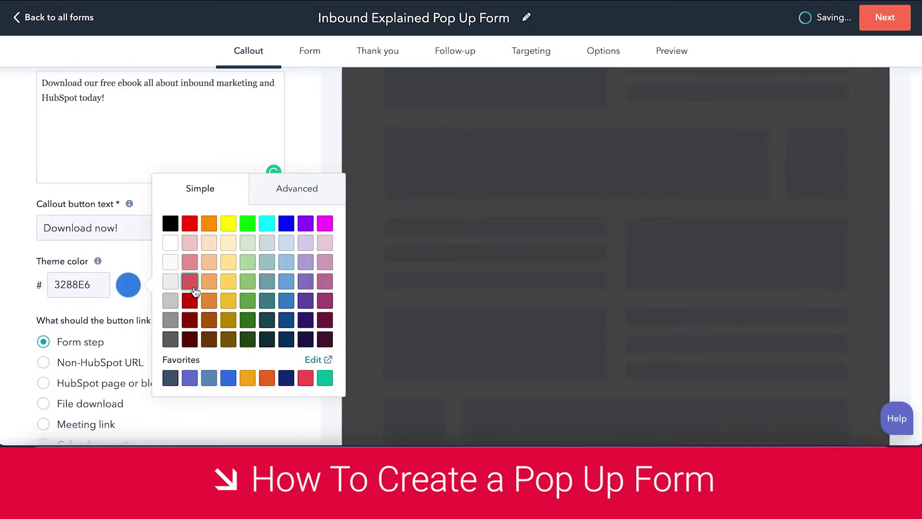
pyautogui.click(143, 258)
pyautogui.scroll(5, 333, 217)
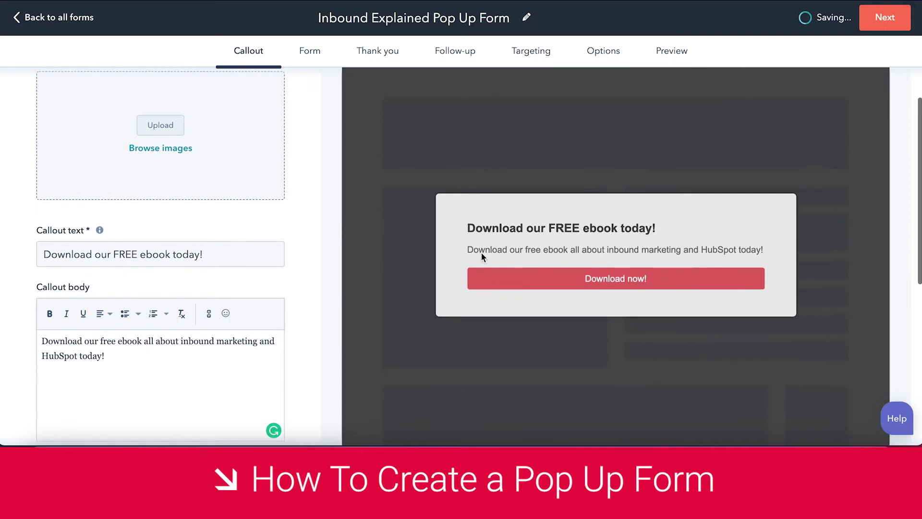
pyautogui.scroll(-7, 338, 226)
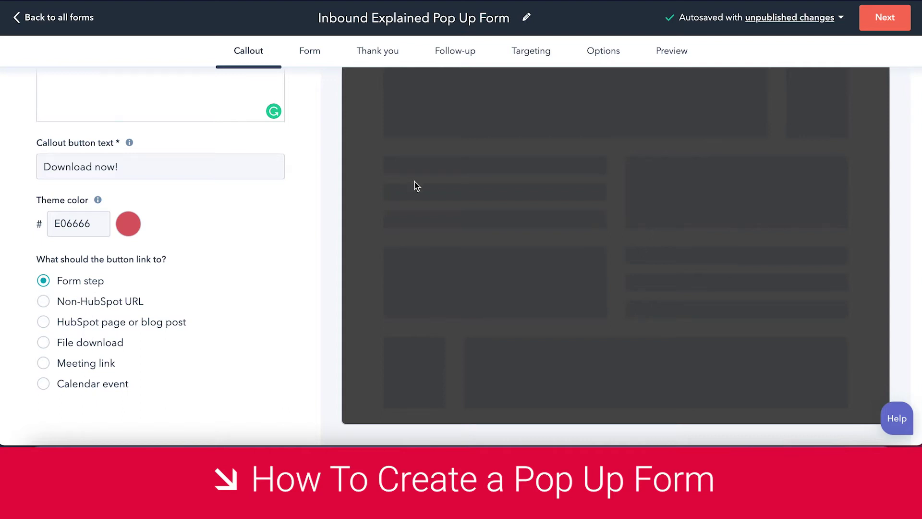
# - Check the Form tab, then set the Download now! button to link to a Non-HubSpot URL
pyautogui.scroll(5, 414, 182)
pyautogui.scroll(-5, 414, 182)
pyautogui.scroll(5, 82, 285)
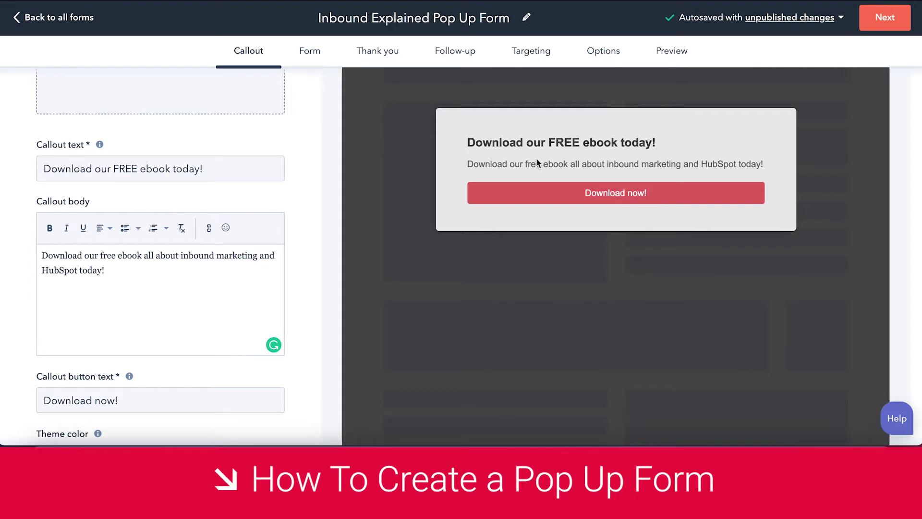
pyautogui.click(313, 54)
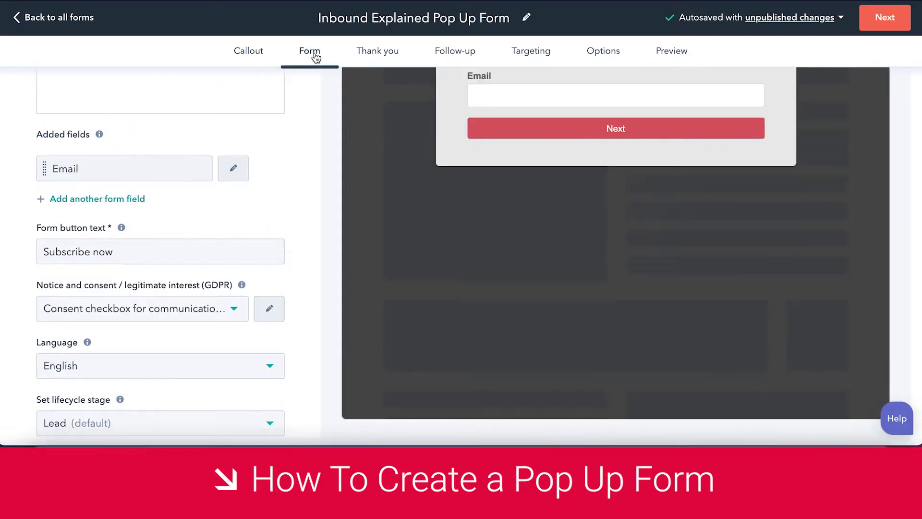
pyautogui.scroll(3, 197, 127)
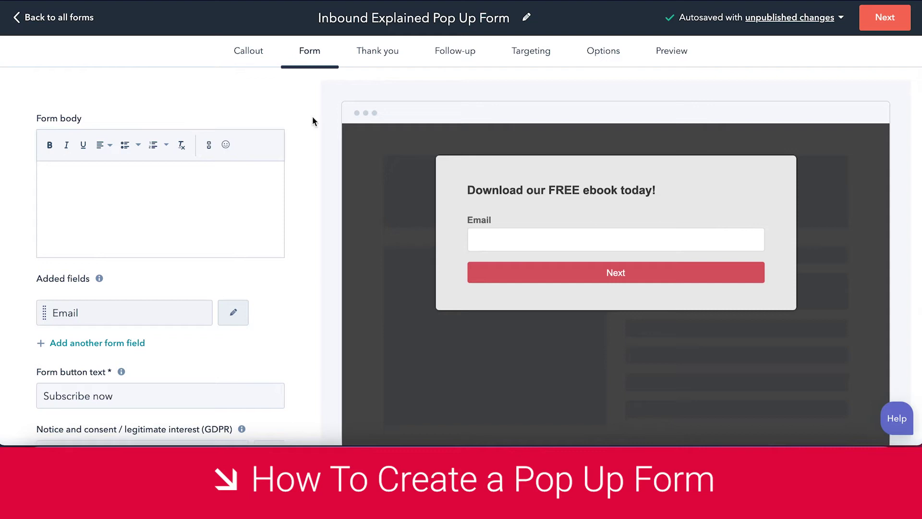
pyautogui.click(249, 64)
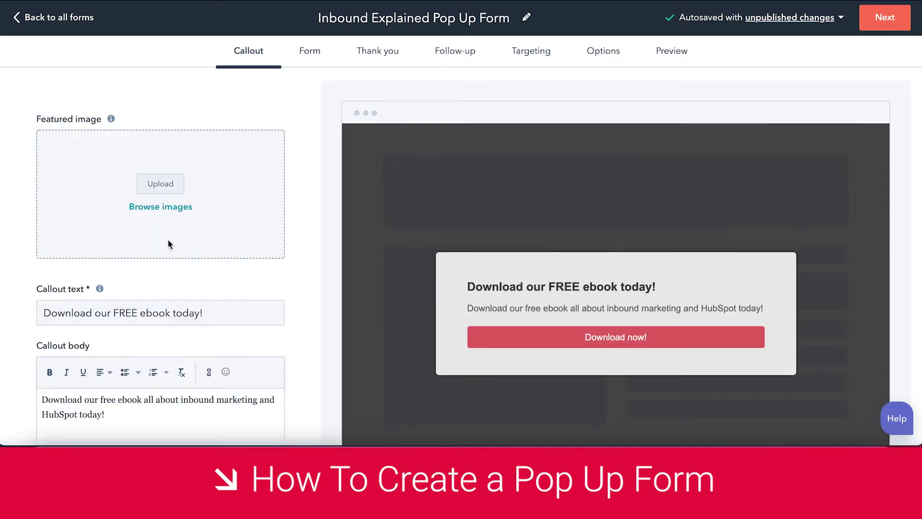
pyautogui.scroll(-5, 168, 238)
pyautogui.click(62, 305)
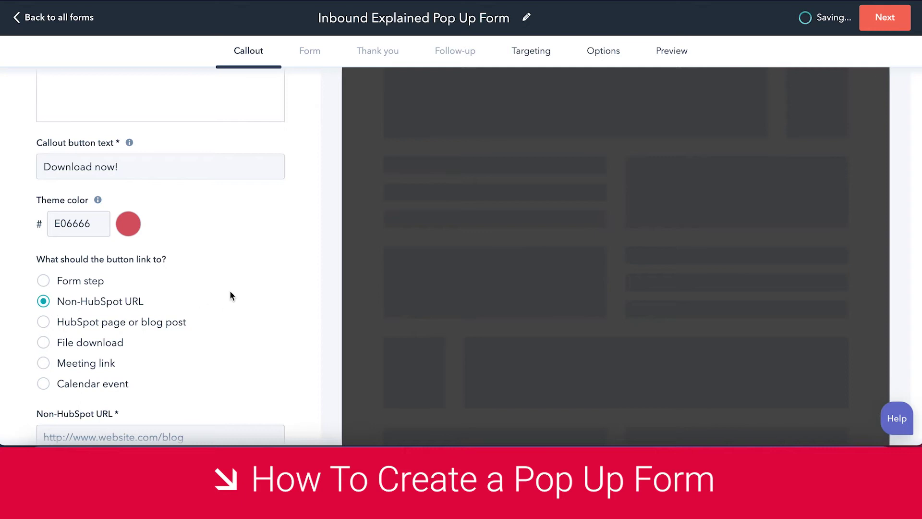
pyautogui.scroll(-2, 230, 294)
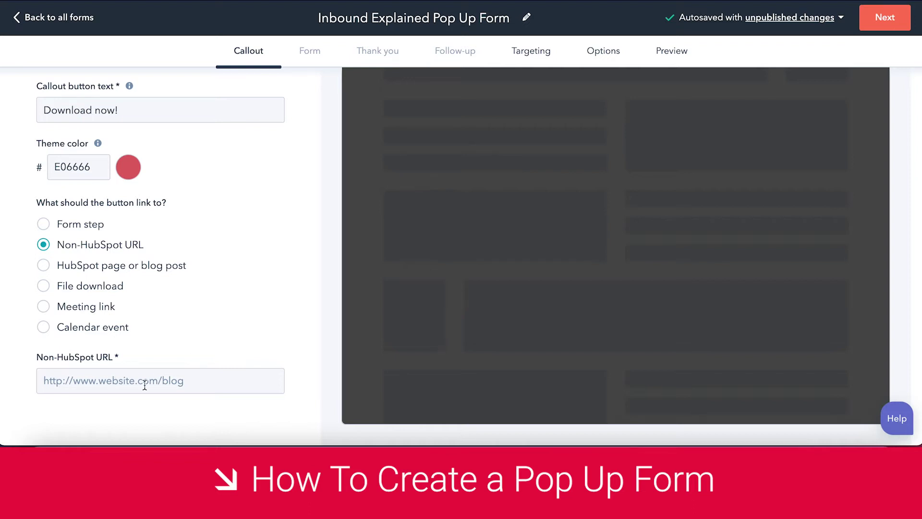
# - Try the HubSpot page, File download and Meeting link options for the callout button
pyautogui.click(44, 265)
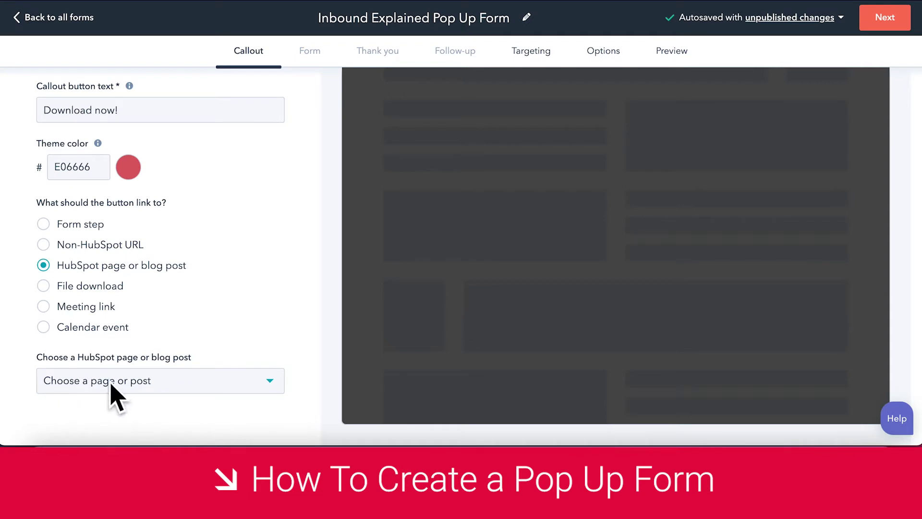
pyautogui.click(50, 288)
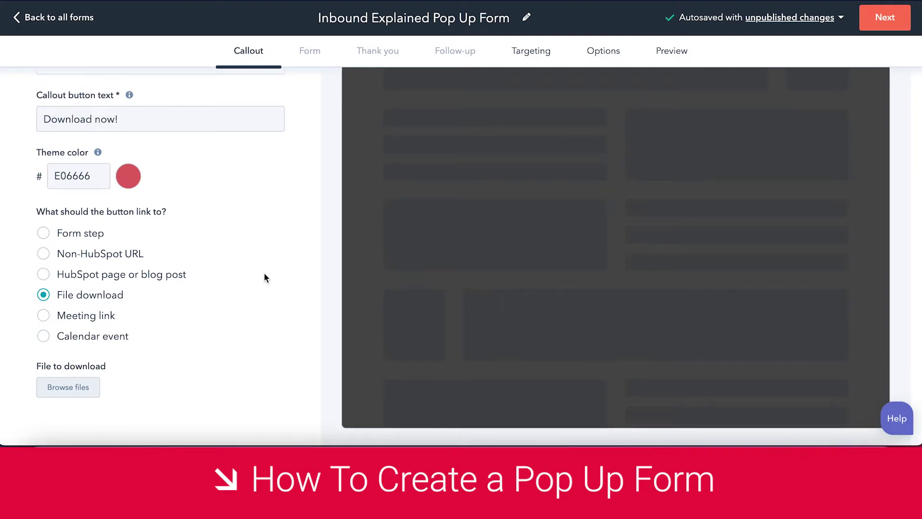
pyautogui.scroll(7, 264, 277)
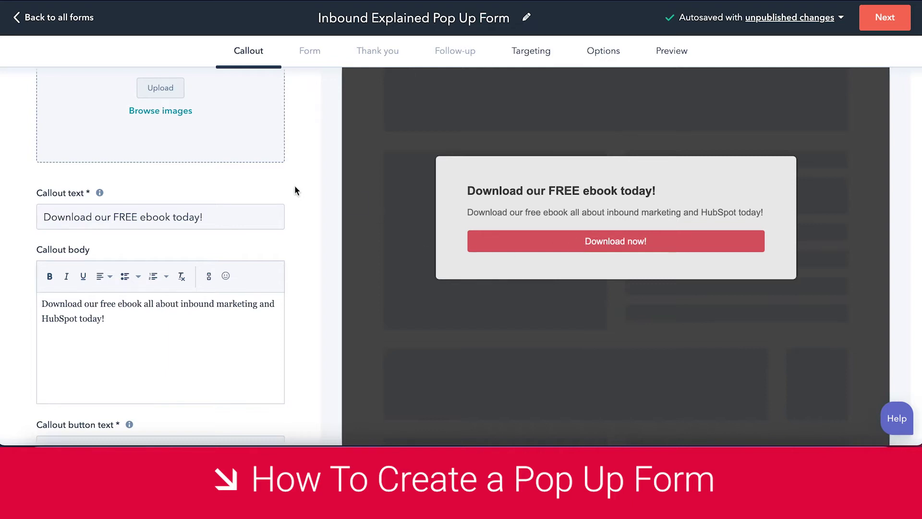
pyautogui.scroll(-7, 295, 185)
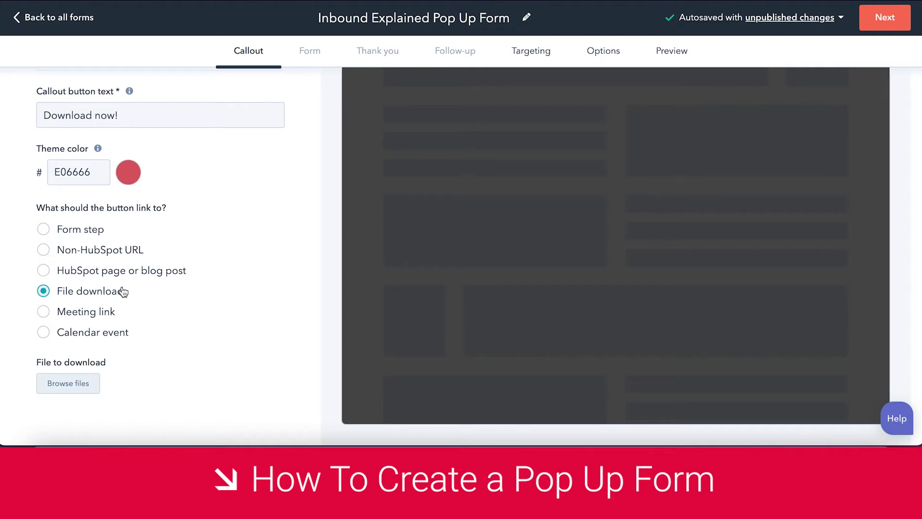
pyautogui.click(85, 312)
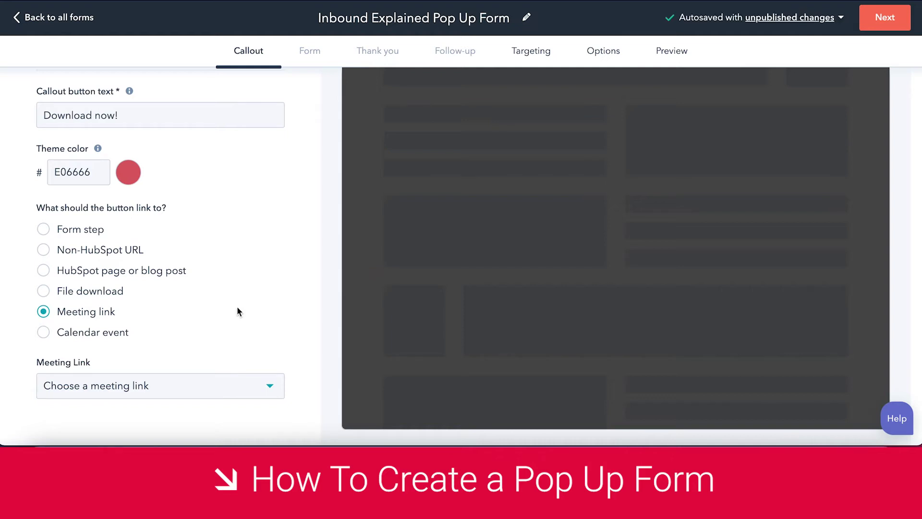
pyautogui.scroll(-1, 237, 312)
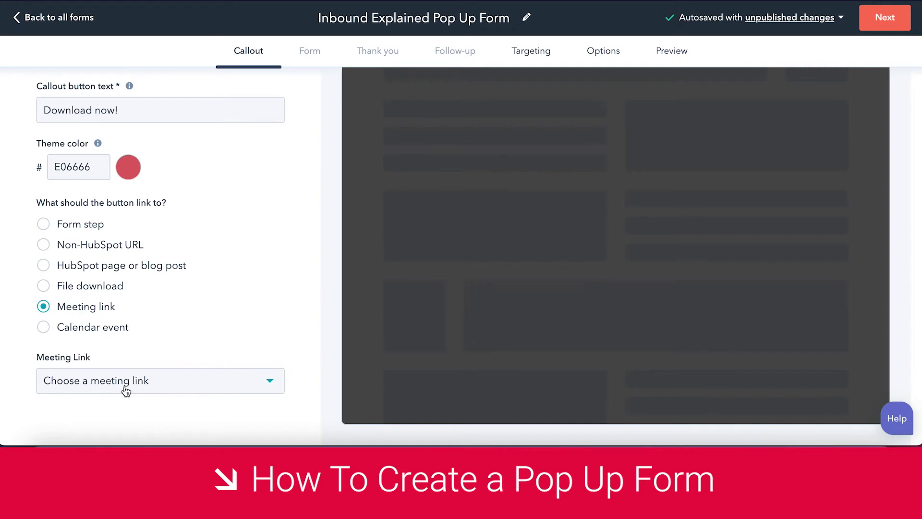
# - Try the Calendar event option, then set the button back to link to the Form step
pyautogui.click(54, 330)
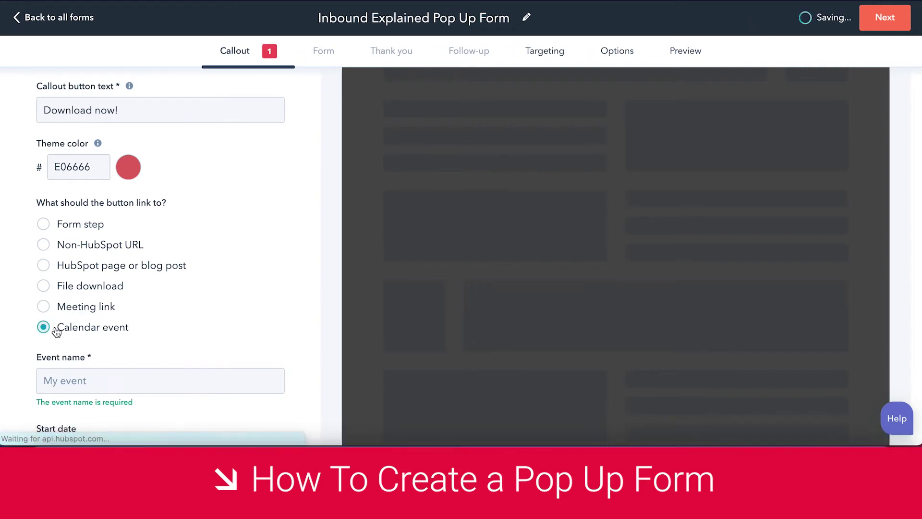
pyautogui.scroll(-10, 151, 332)
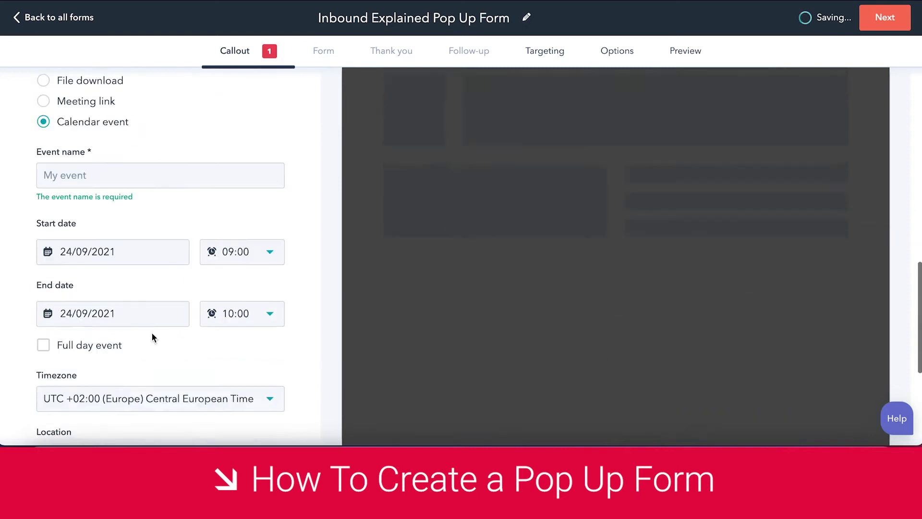
pyautogui.scroll(5, 151, 332)
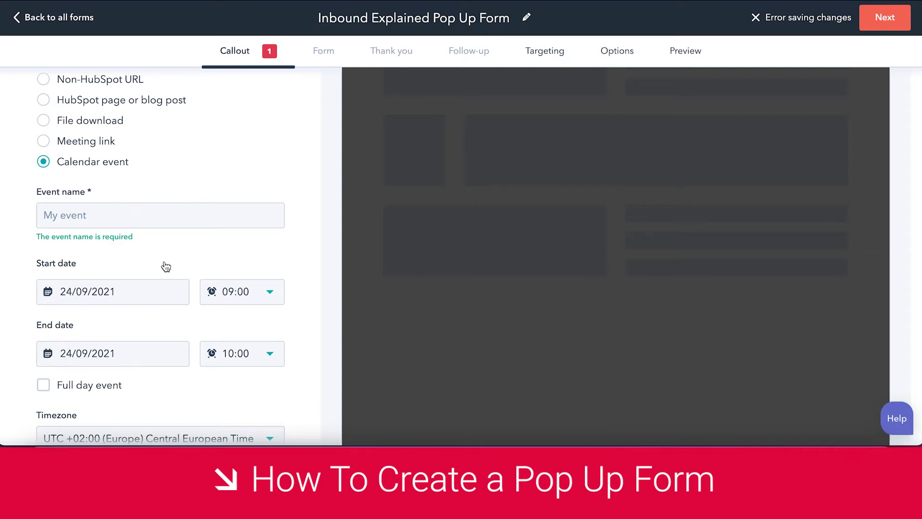
pyautogui.scroll(10, 301, 159)
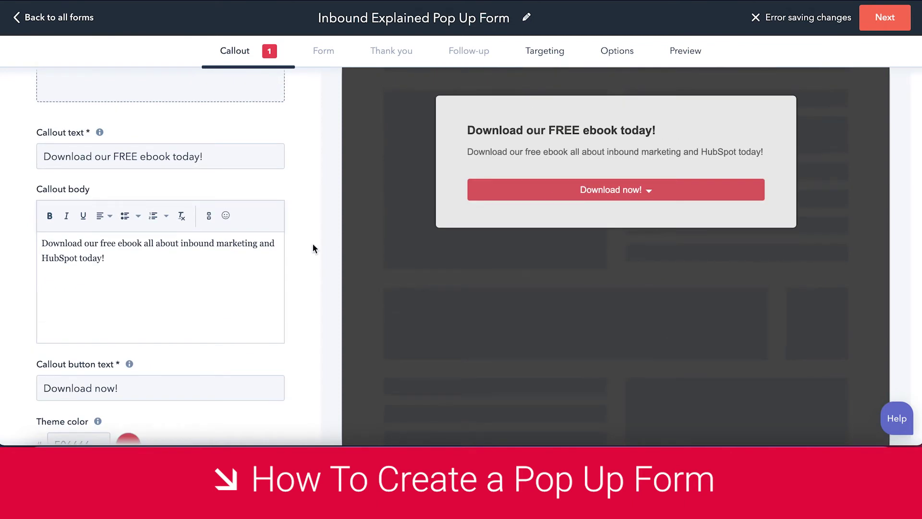
pyautogui.scroll(-15, 312, 243)
pyautogui.scroll(9, 312, 243)
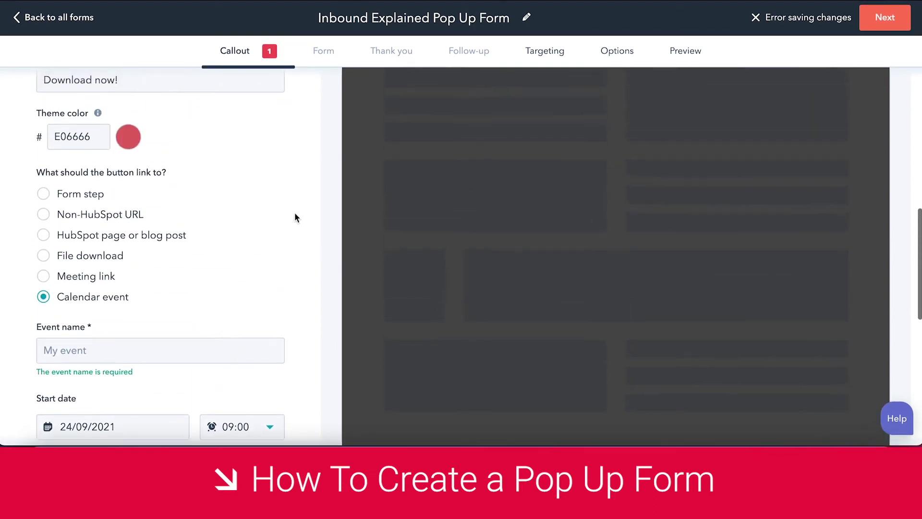
pyautogui.click(54, 197)
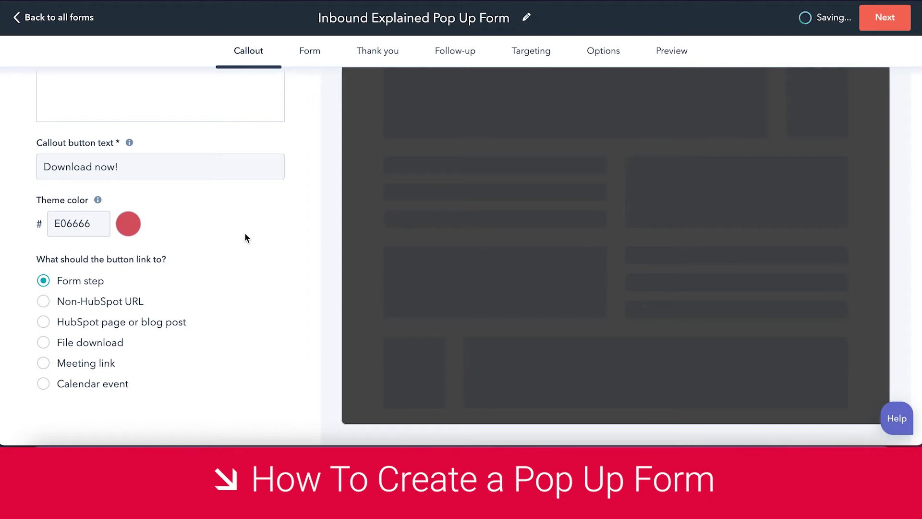
# - Set the form body to 'Fill out the form below to receive the free ebook!', fixing the typo
pyautogui.click(310, 60)
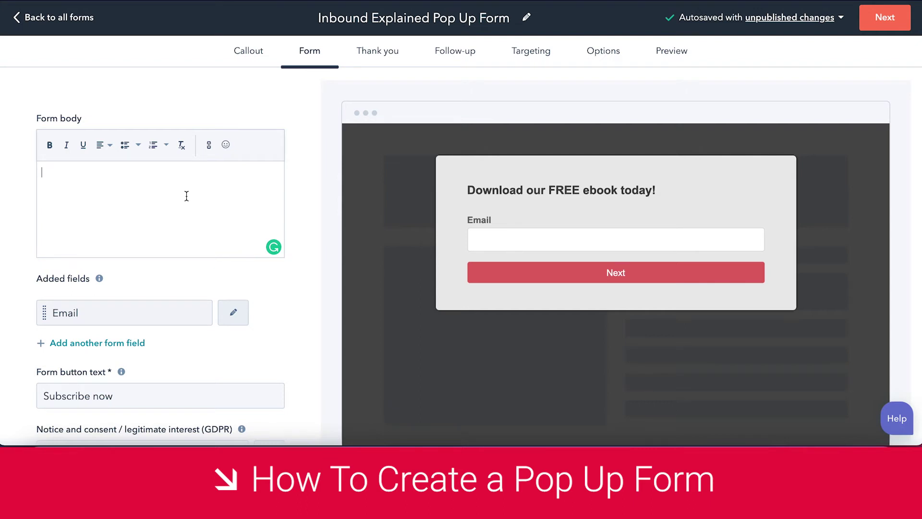
pyautogui.write('Fill out the fo')
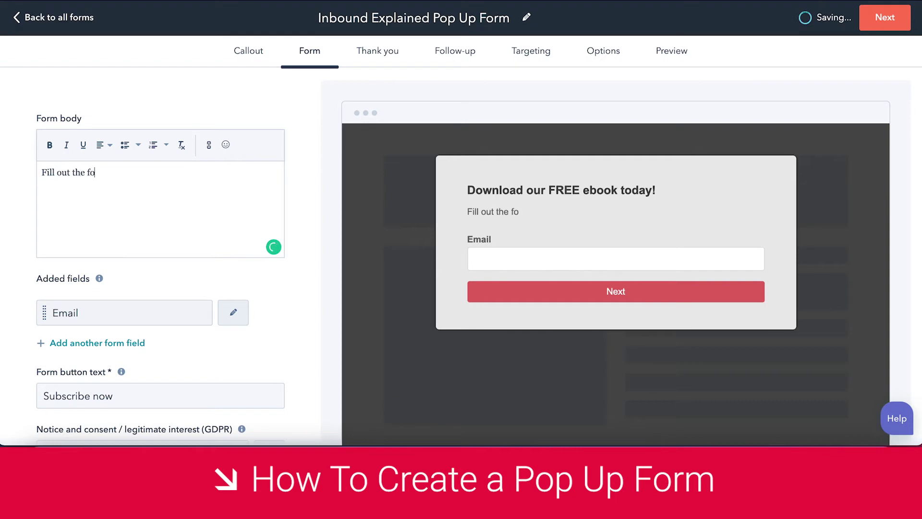
pyautogui.write('rm below to rece')
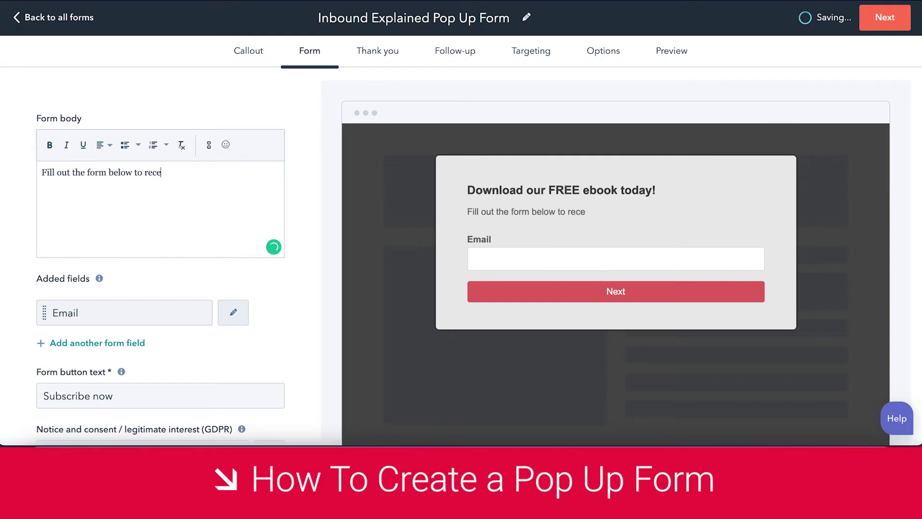
pyautogui.write('ieve the free ')
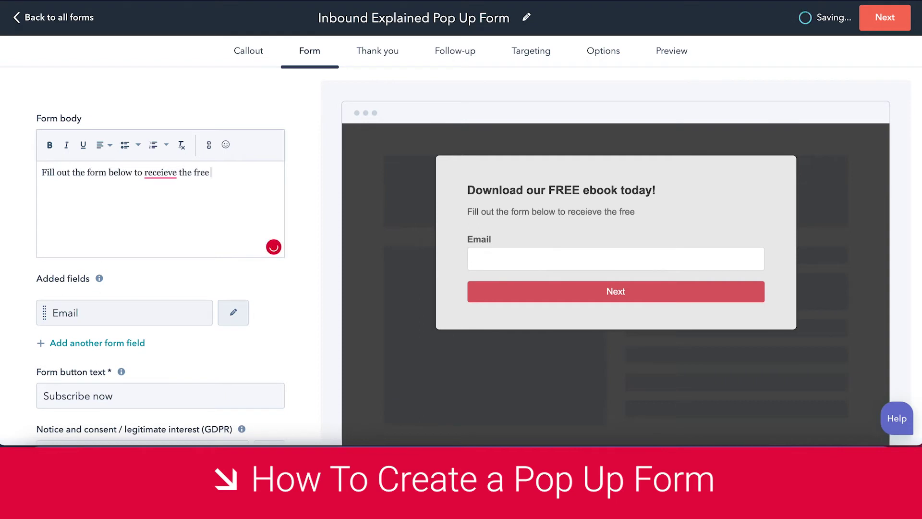
pyautogui.write('ebook!')
pyautogui.moveTo(156, 171)
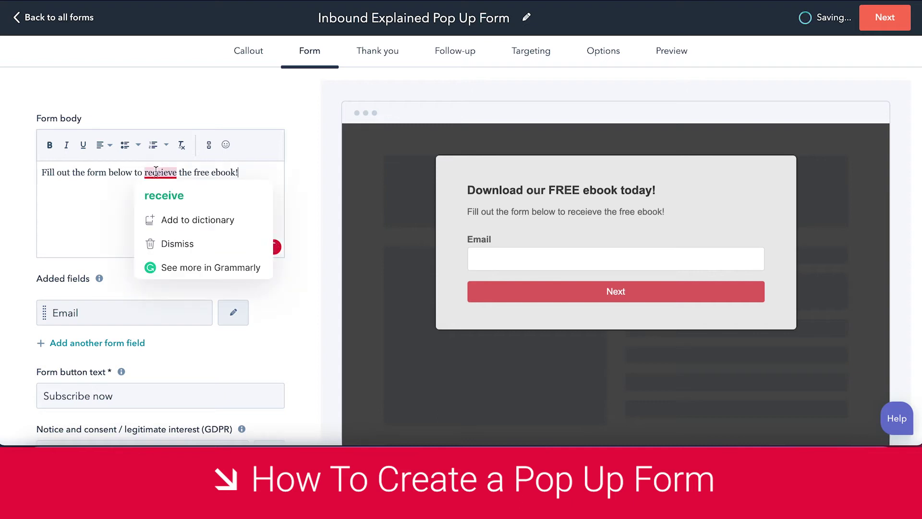
pyautogui.click(163, 195)
pyautogui.scroll(-3, 124, 189)
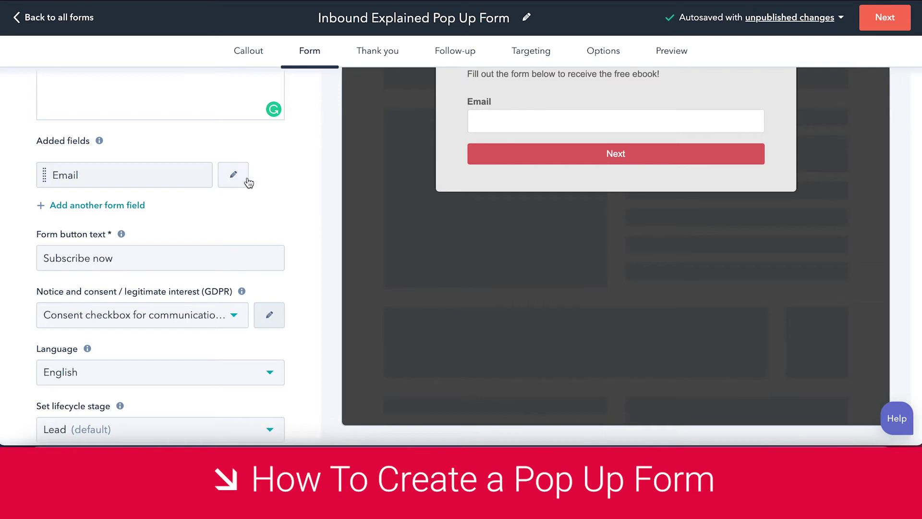
# - Add First name and Last name fields to the form
pyautogui.click(122, 210)
pyautogui.click(131, 234)
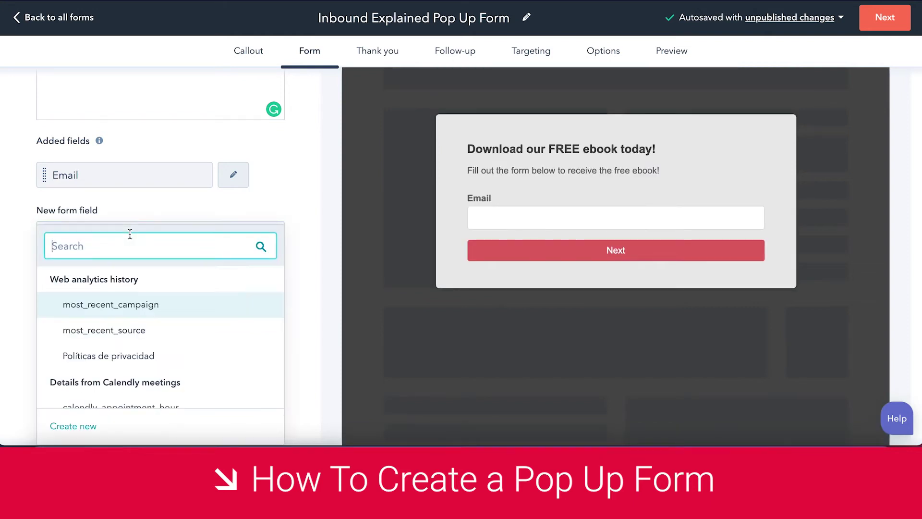
pyautogui.write('name')
pyautogui.click(106, 307)
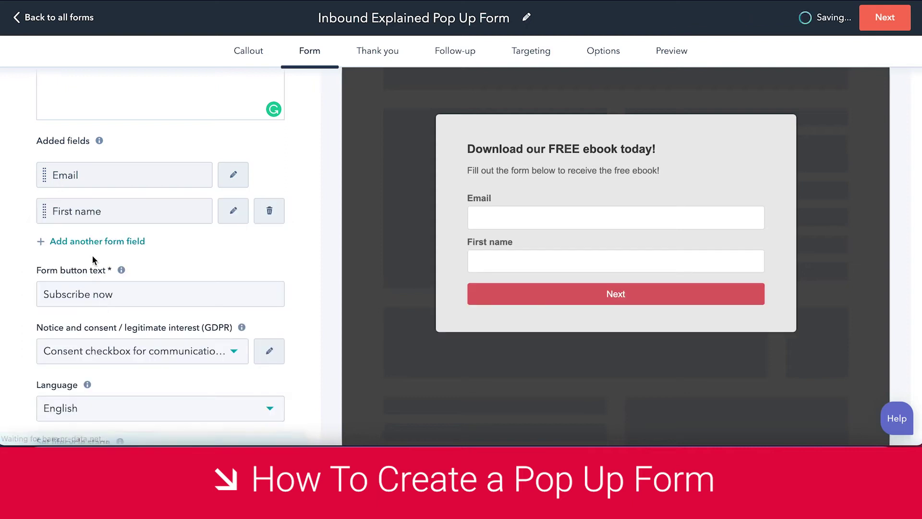
pyautogui.click(94, 271)
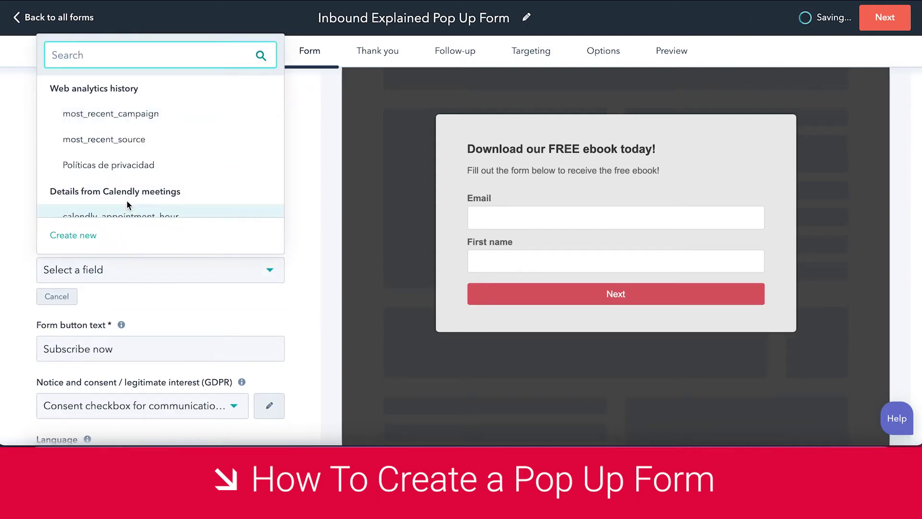
pyautogui.write('last name')
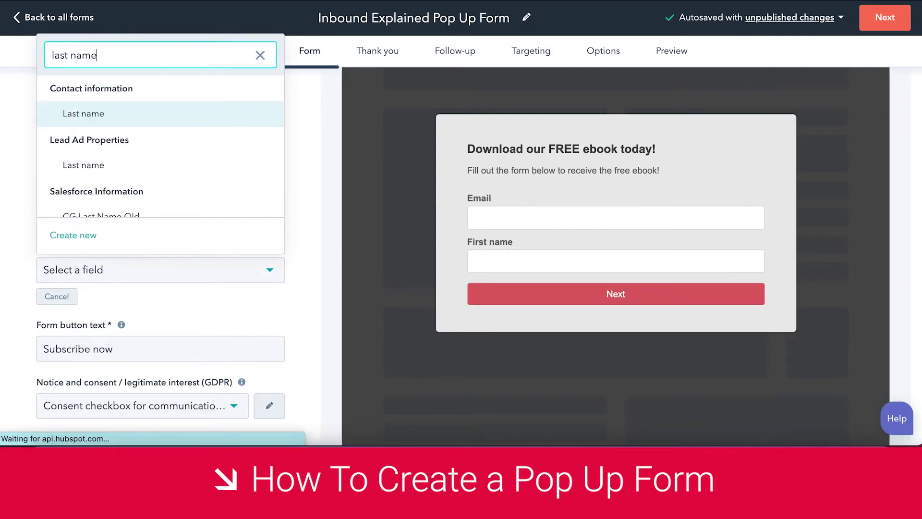
pyautogui.click(104, 115)
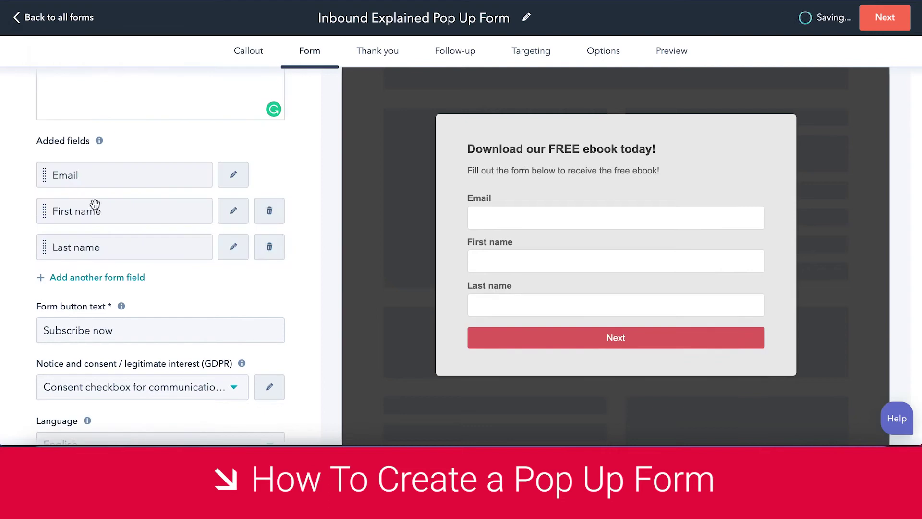
# - Add a Company Name field and move Email between Last name and Company Name
pyautogui.click(95, 278)
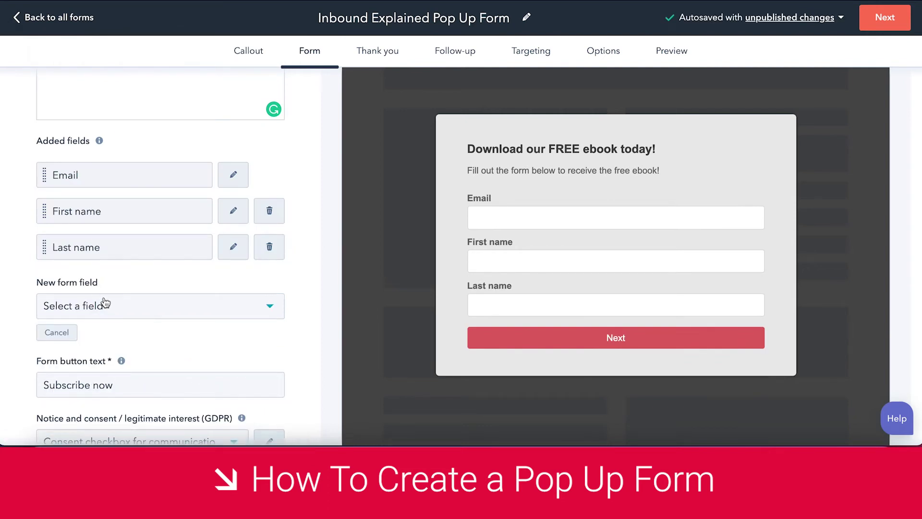
pyautogui.click(103, 305)
pyautogui.write('company')
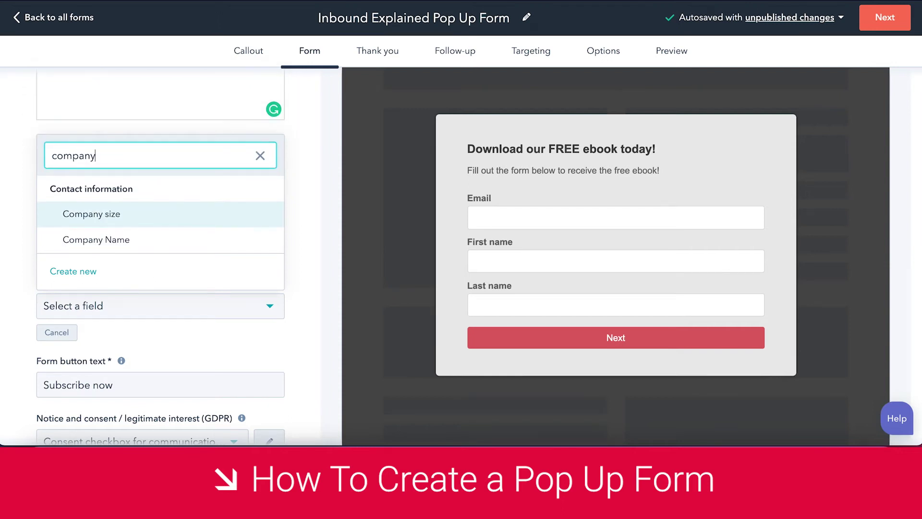
pyautogui.click(116, 245)
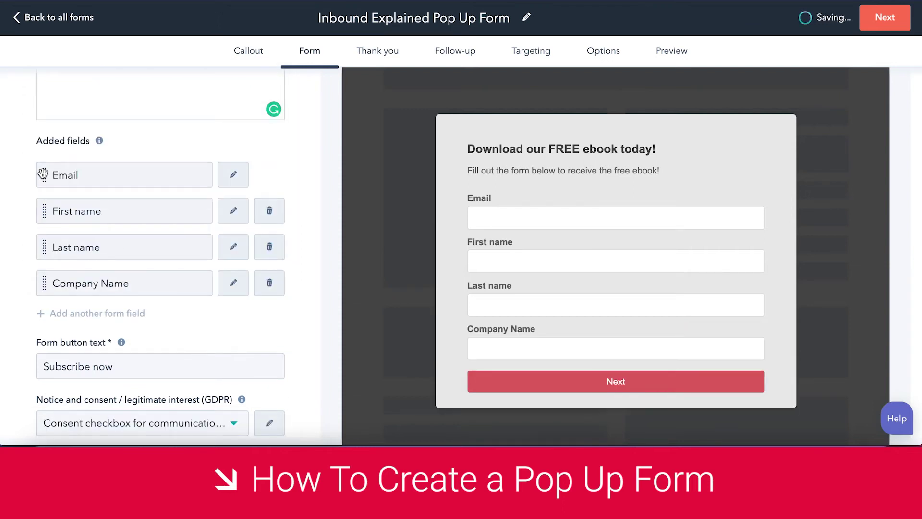
pyautogui.moveTo(44, 180); pyautogui.dragTo(46, 275)
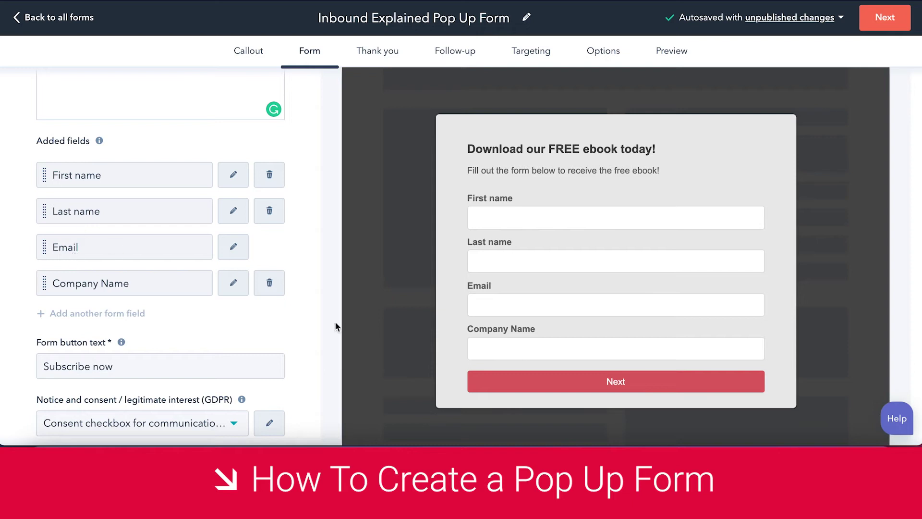
# - Change the form's submit button text to 'Download now!'
pyautogui.scroll(-3, 153, 266)
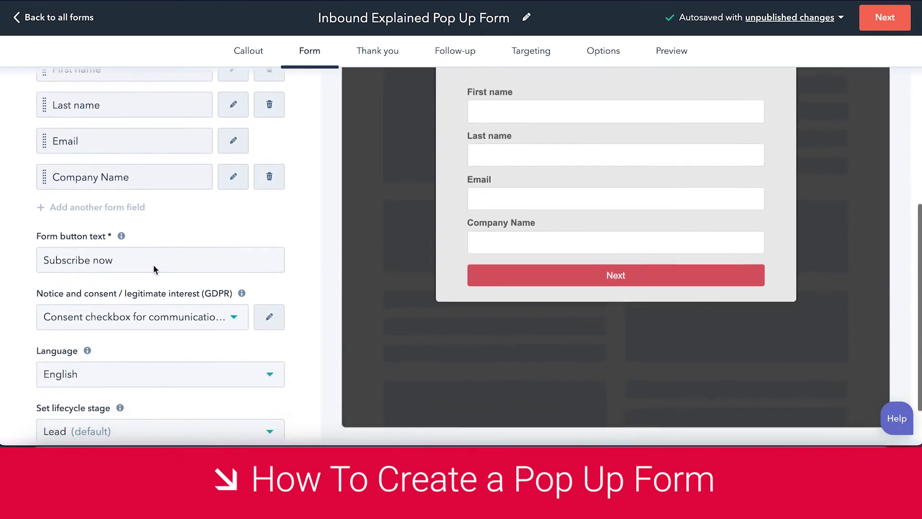
pyautogui.scroll(-1, 149, 251)
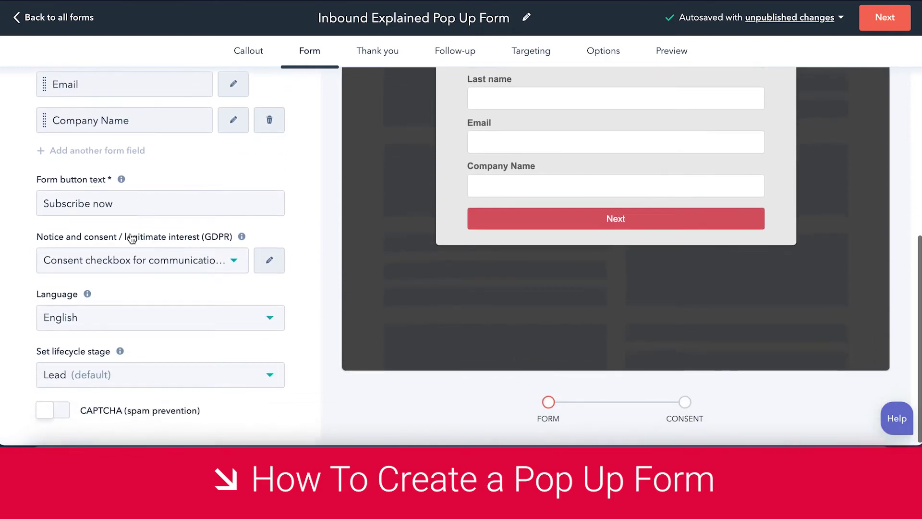
pyautogui.tripleClick(63, 202)
pyautogui.write('Download')
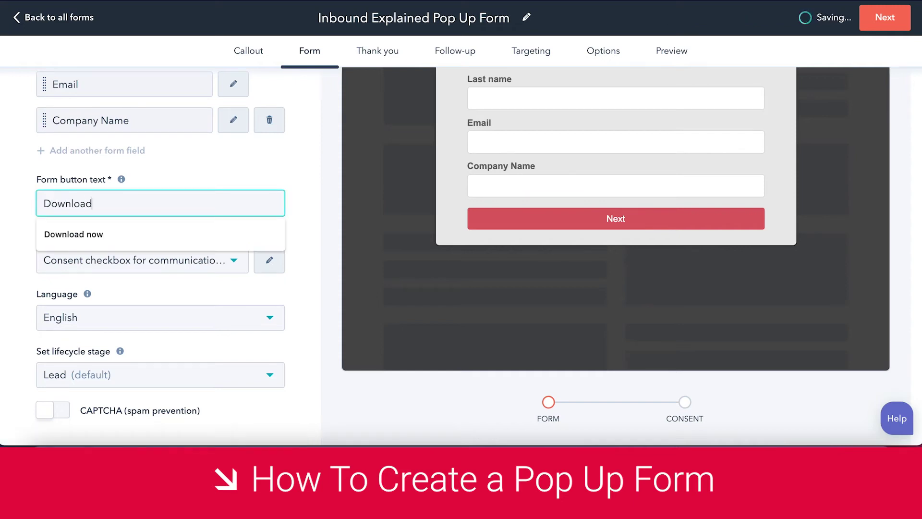
pyautogui.write(' now!')
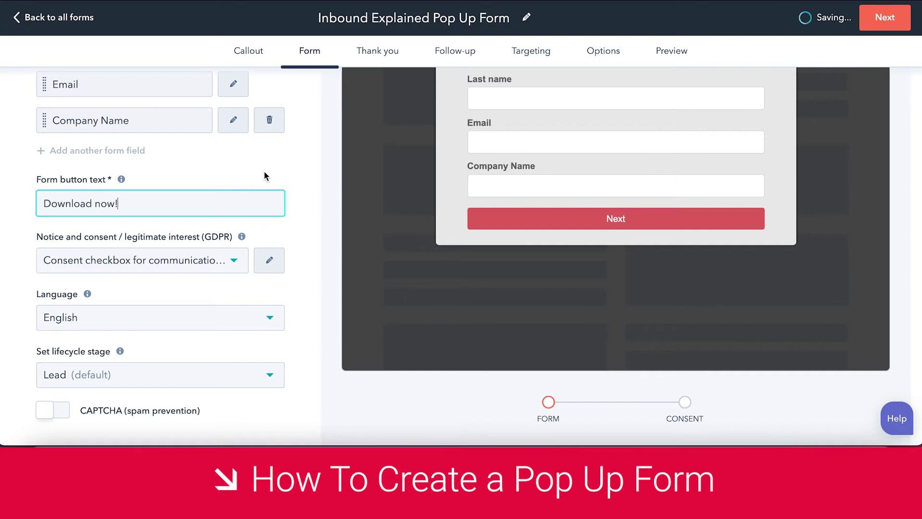
pyautogui.click(264, 176)
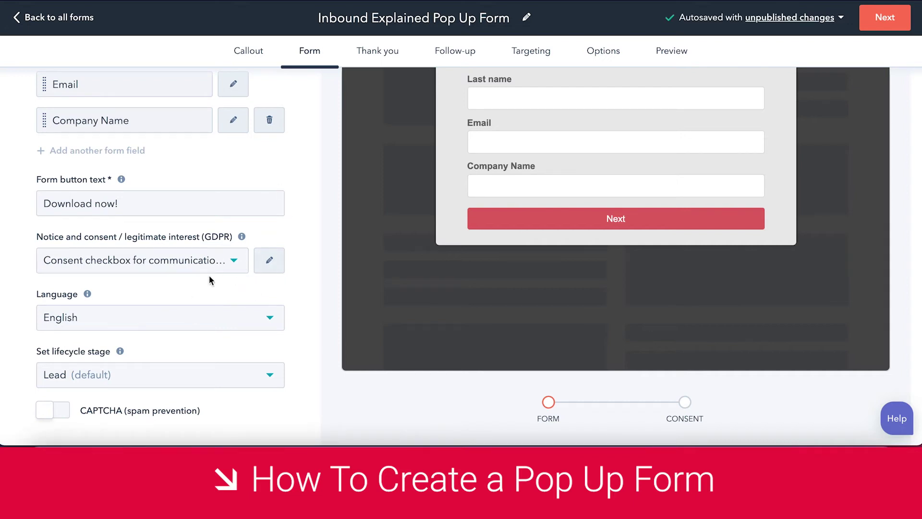
# - Keep the existing consent checkbox option and preview the consent step
pyautogui.click(223, 264)
pyautogui.click(211, 322)
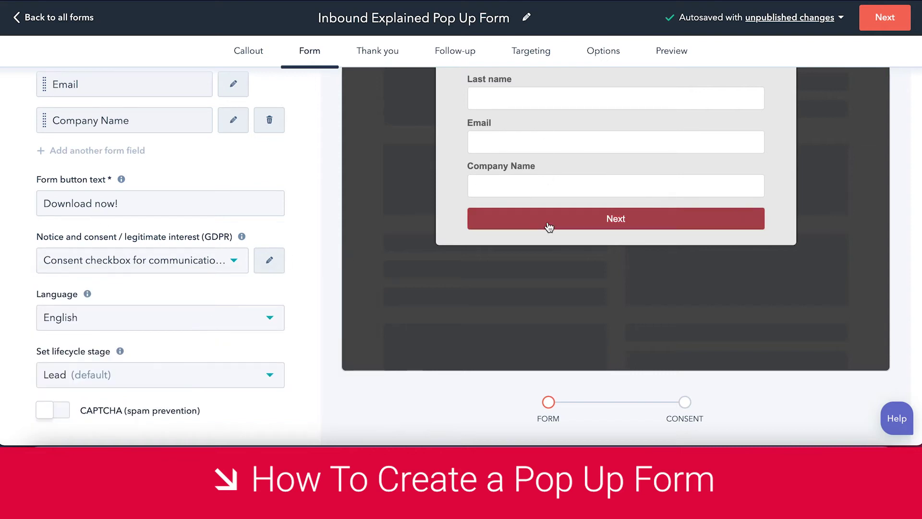
pyautogui.scroll(3, 548, 228)
pyautogui.click(552, 307)
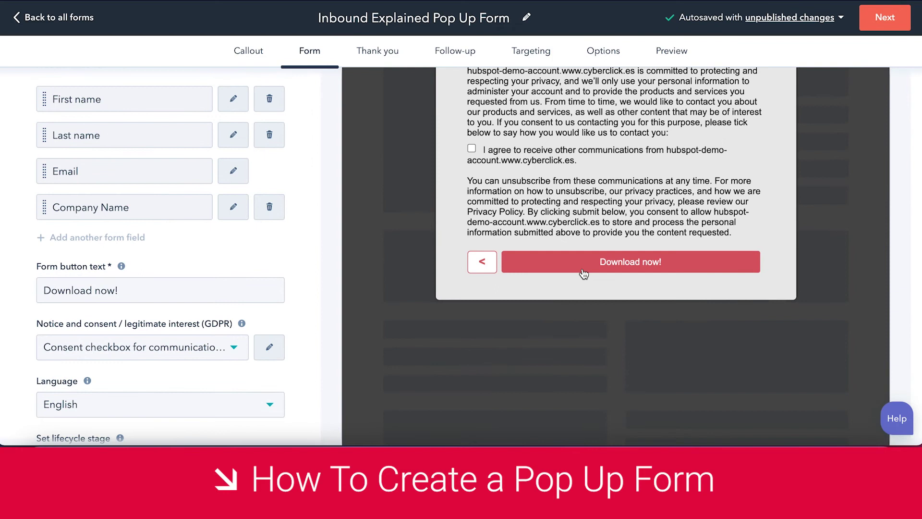
pyautogui.scroll(1, 509, 144)
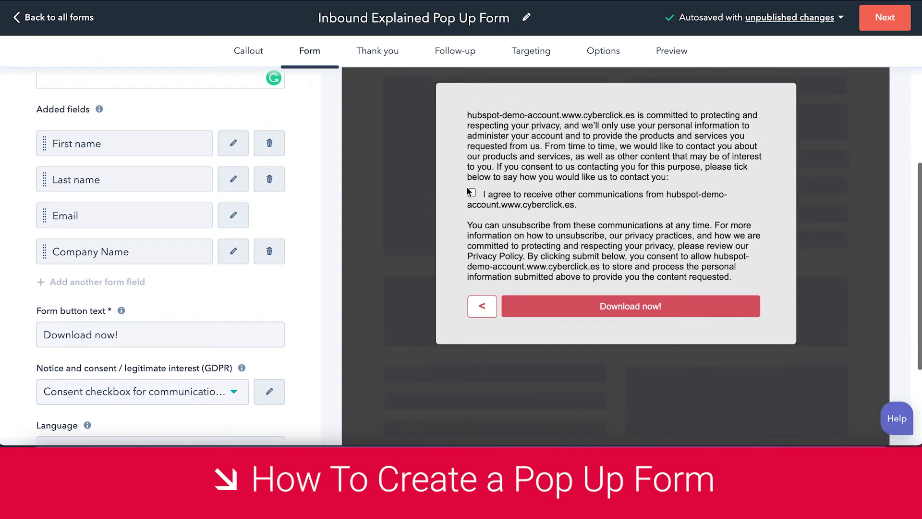
pyautogui.click(481, 306)
# - Toggle CAPTCHA spam prevention on and back off, then go to the Thank you step
pyautogui.scroll(-3, 275, 303)
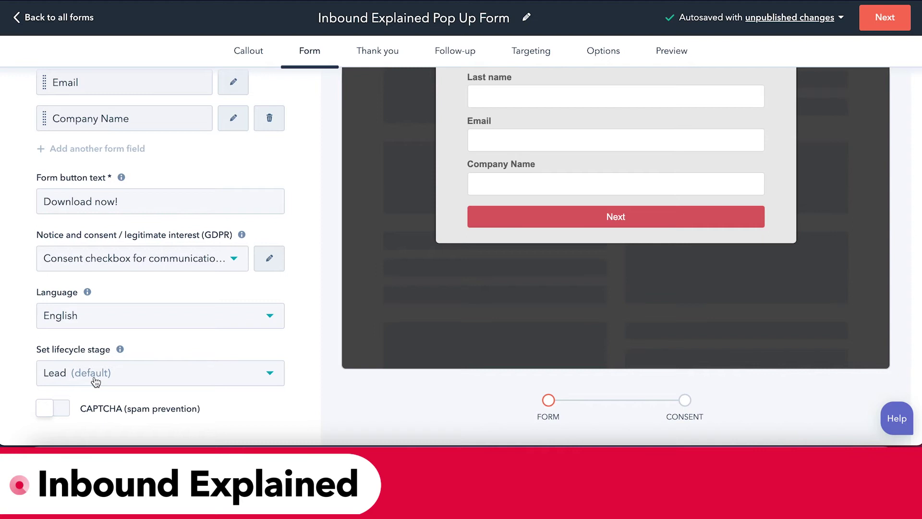
pyautogui.click(48, 410)
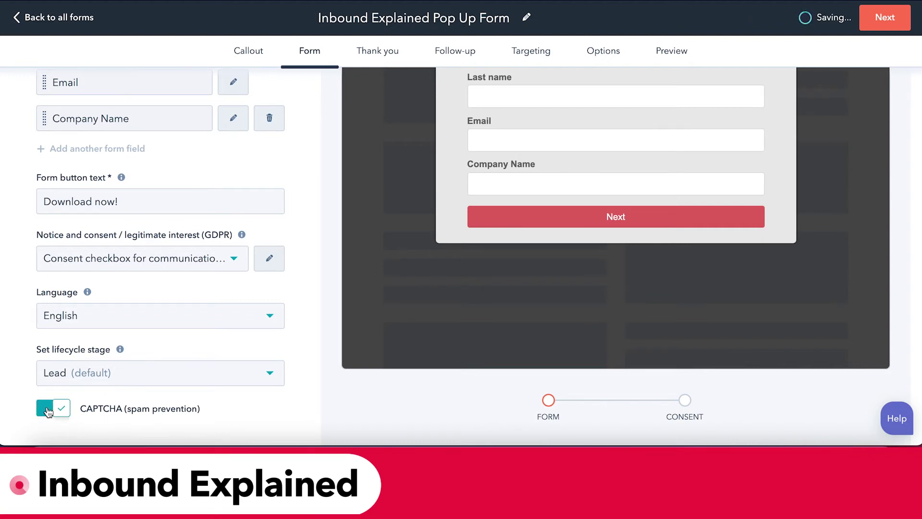
pyautogui.click(48, 410)
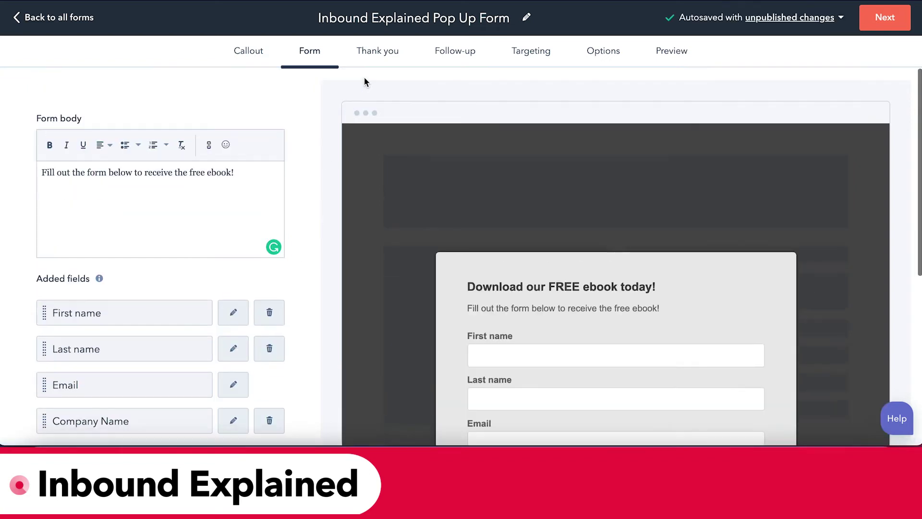
pyautogui.click(374, 52)
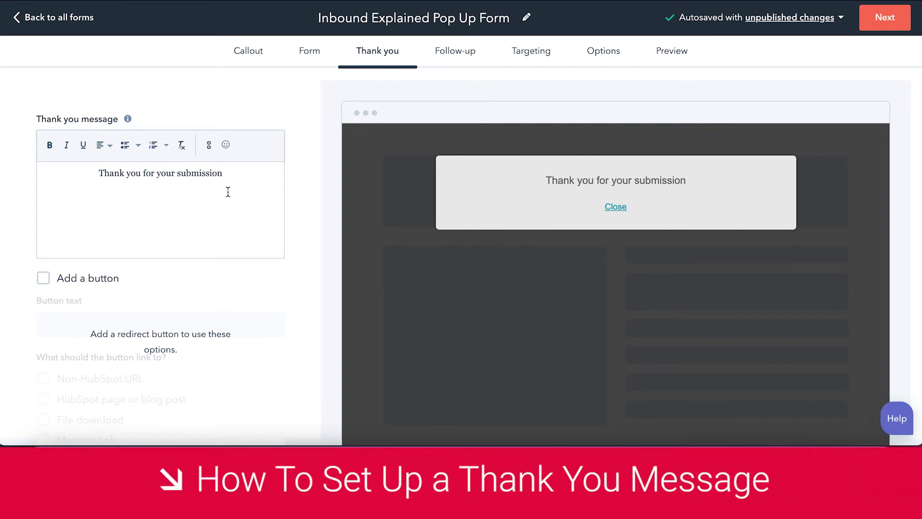
# - Add a 'Download here' file-download button to the thank-you message
pyautogui.click(58, 280)
pyautogui.scroll(-2, 18, 295)
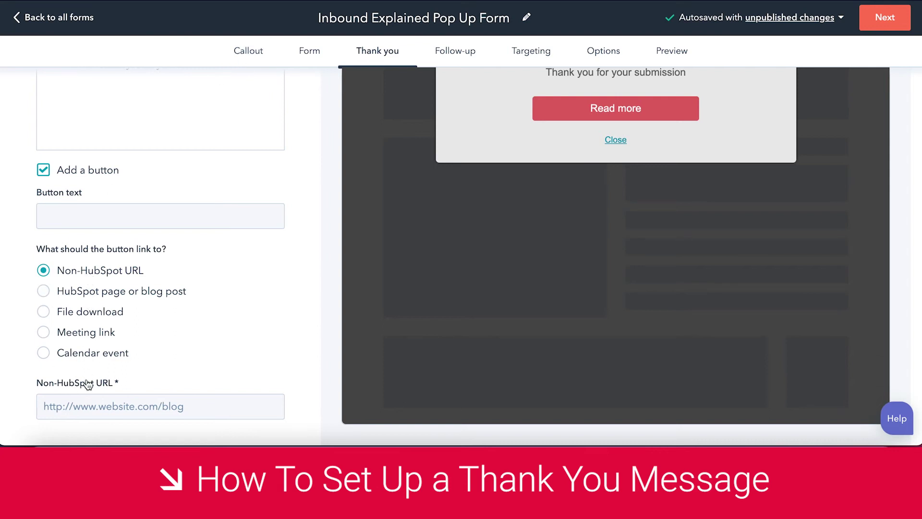
pyautogui.click(63, 318)
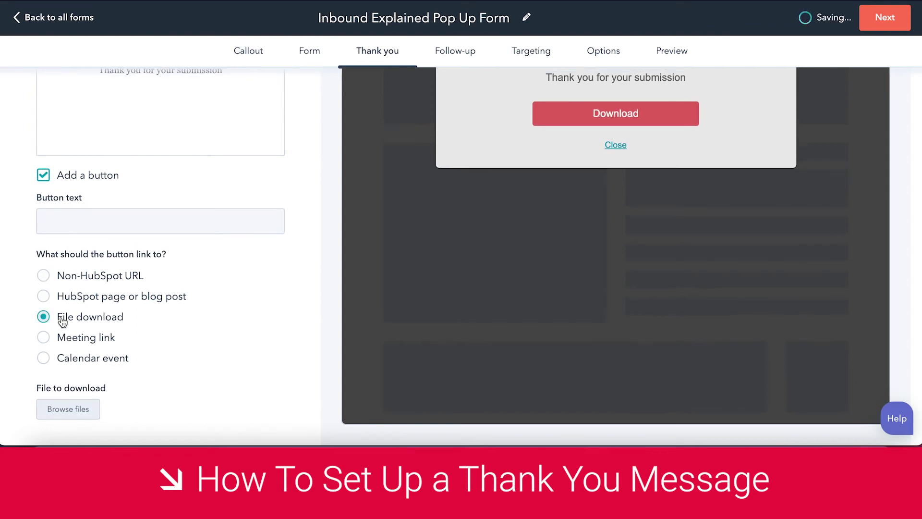
pyautogui.click(102, 222)
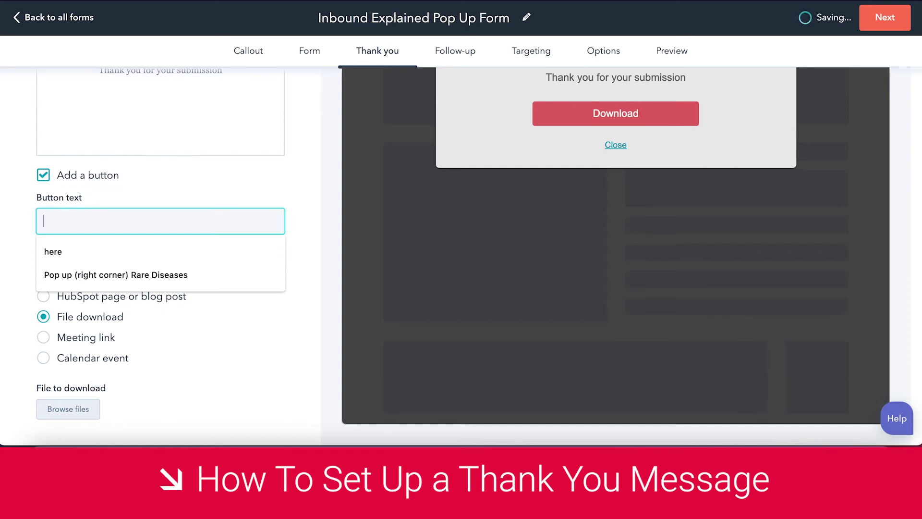
pyautogui.write('Download here')
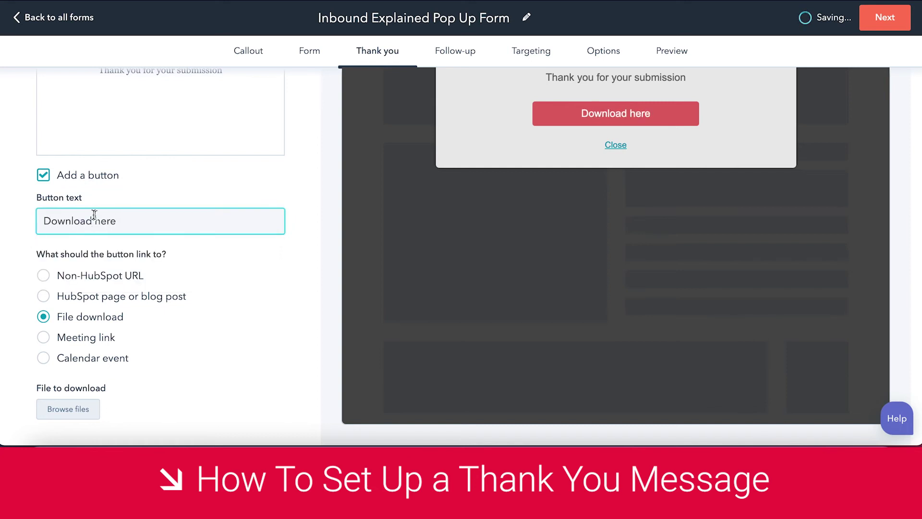
pyautogui.click(14, 229)
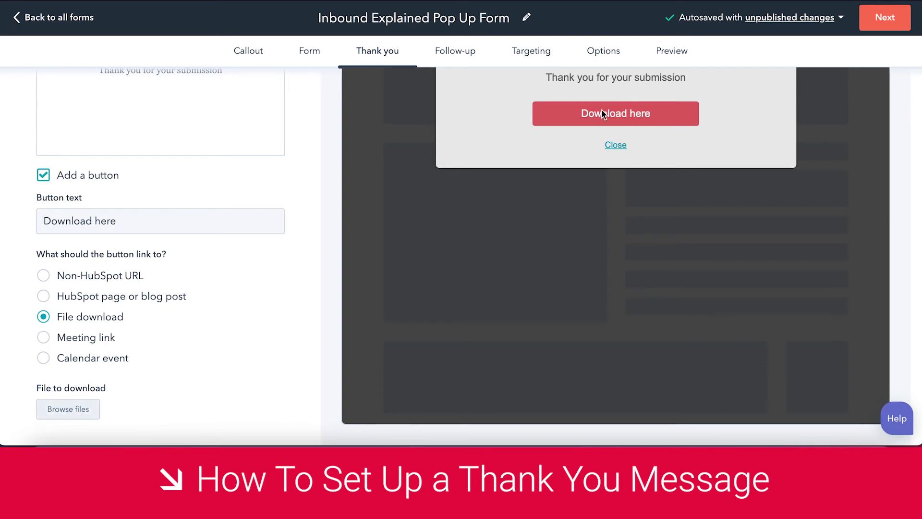
pyautogui.scroll(2, 418, 120)
# - Open the pop-up's Targeting settings and review the default show-on-all-pages rules
pyautogui.click(473, 56)
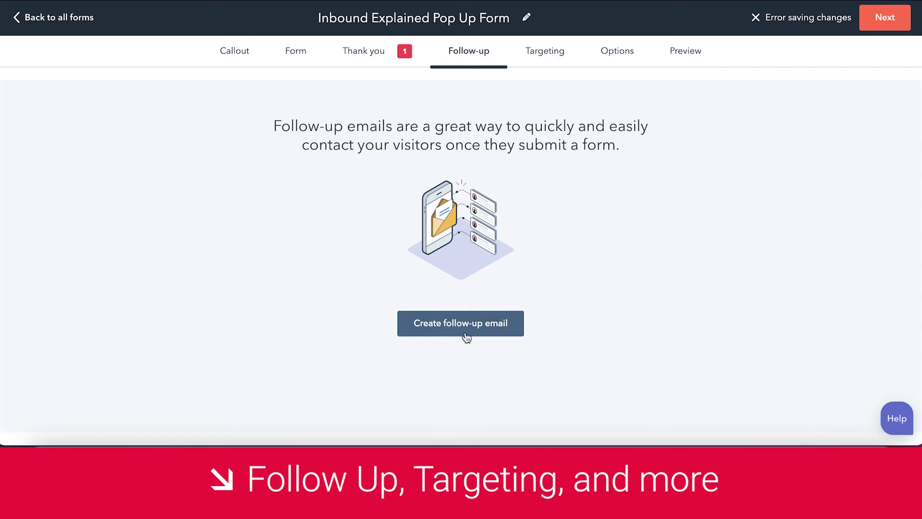
pyautogui.click(542, 68)
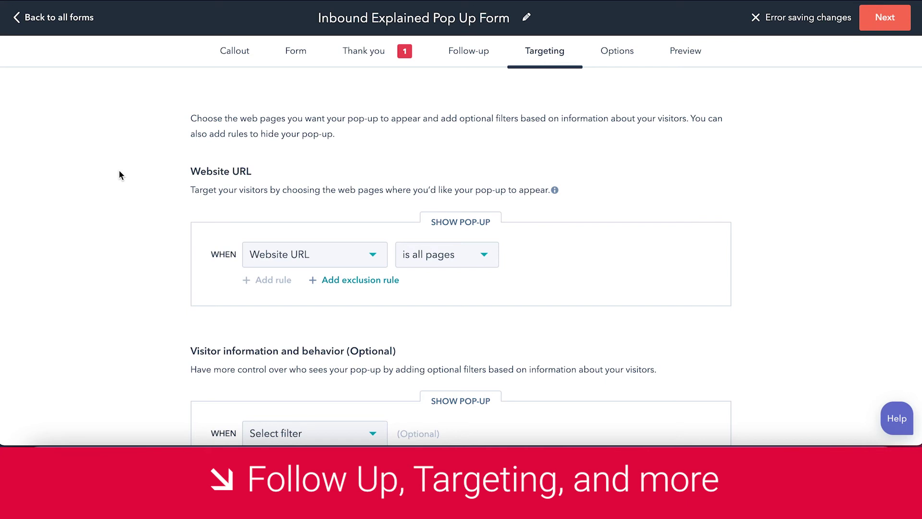
pyautogui.scroll(-2, 120, 174)
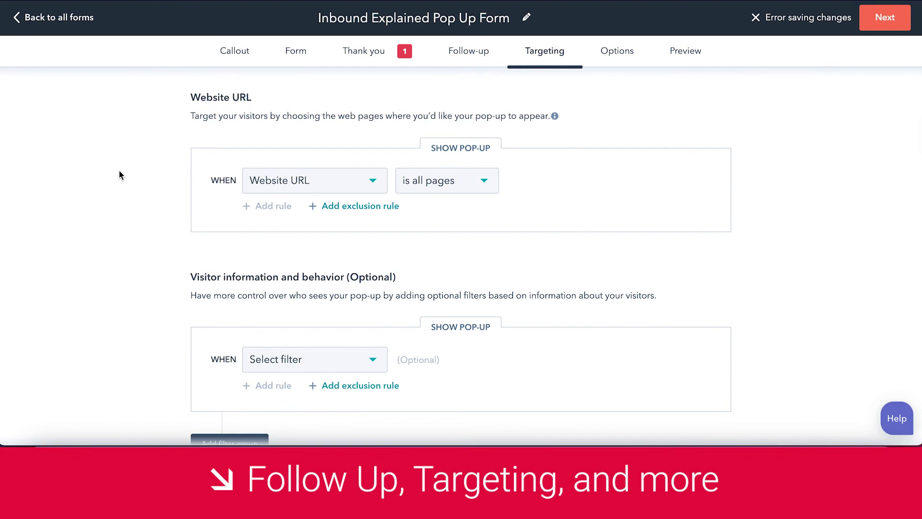
pyautogui.scroll(1, 120, 171)
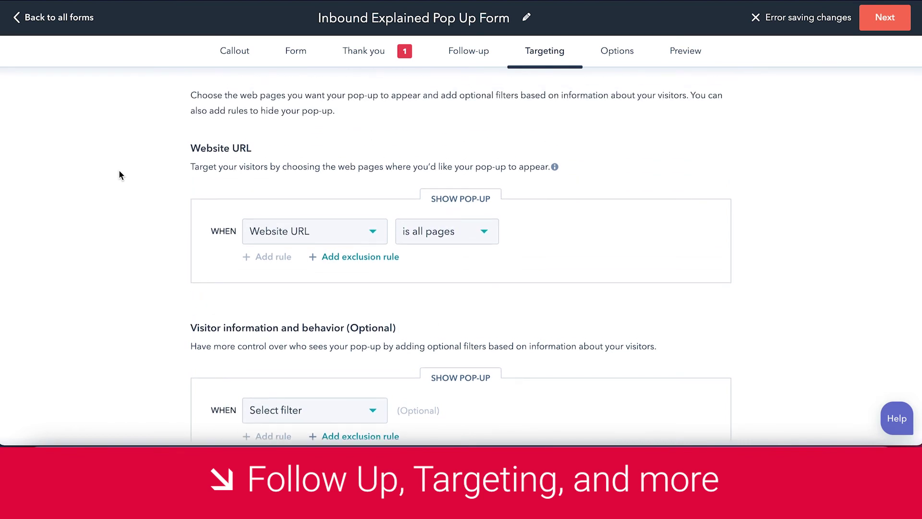
pyautogui.scroll(1, 120, 174)
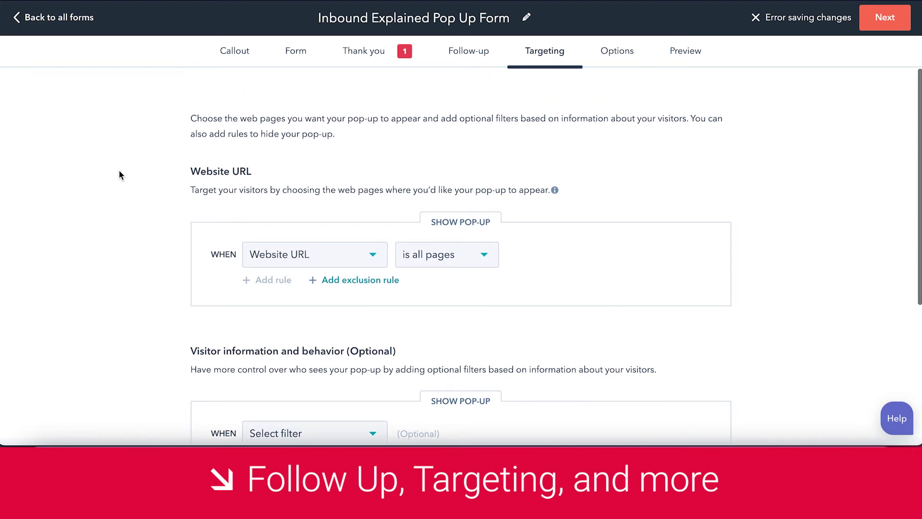
pyautogui.scroll(-3, 120, 174)
pyautogui.scroll(3, 119, 174)
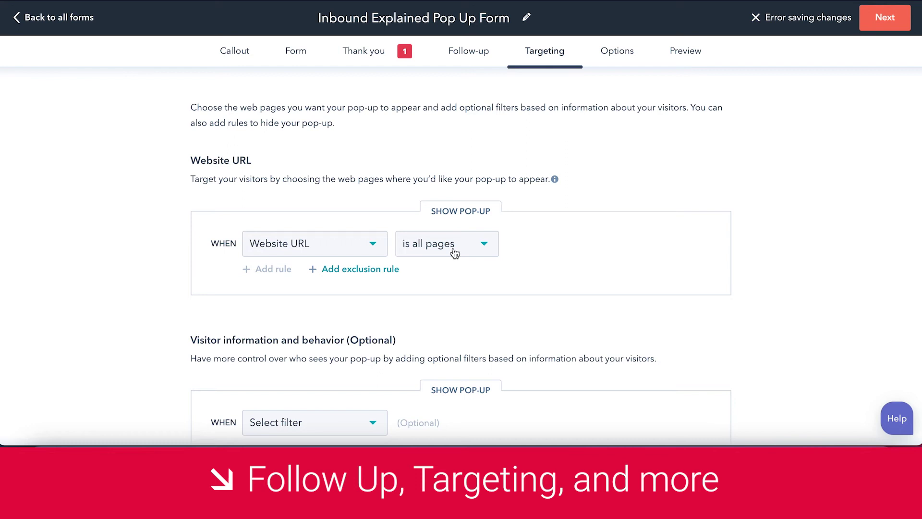
# - Add a hide-pop-up exclusion rule for Website URL 'is', ready for the address
pyautogui.click(352, 270)
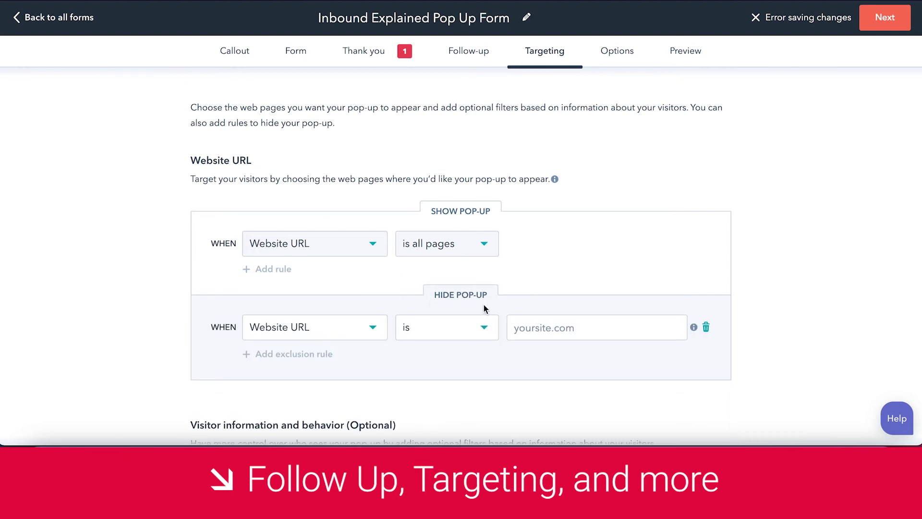
pyautogui.click(339, 338)
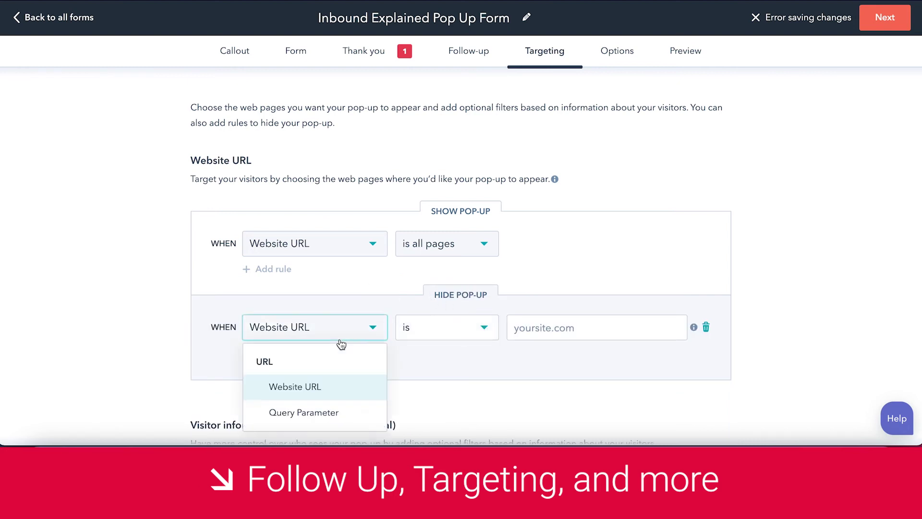
pyautogui.click(329, 386)
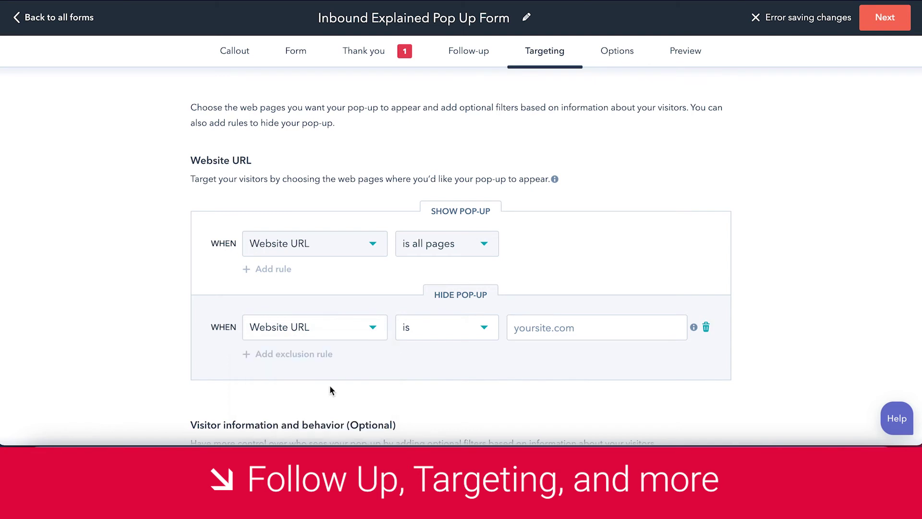
pyautogui.click(427, 337)
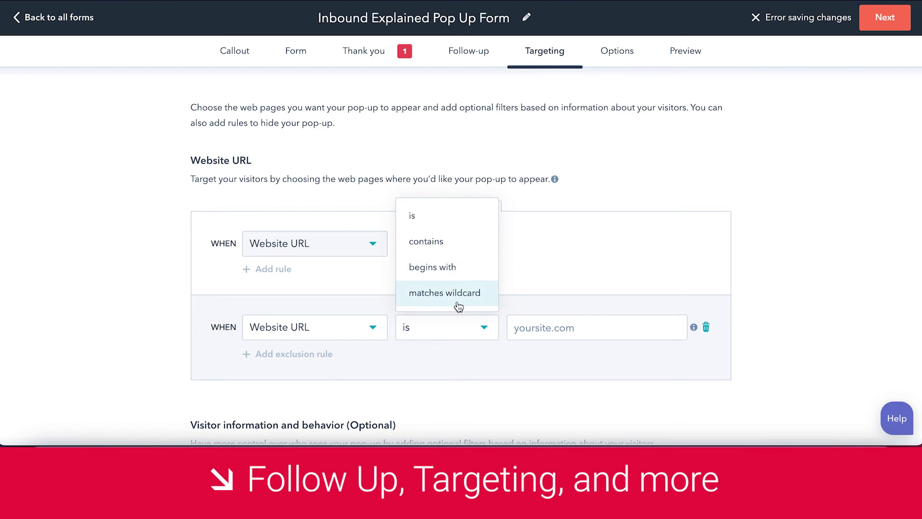
pyautogui.click(432, 214)
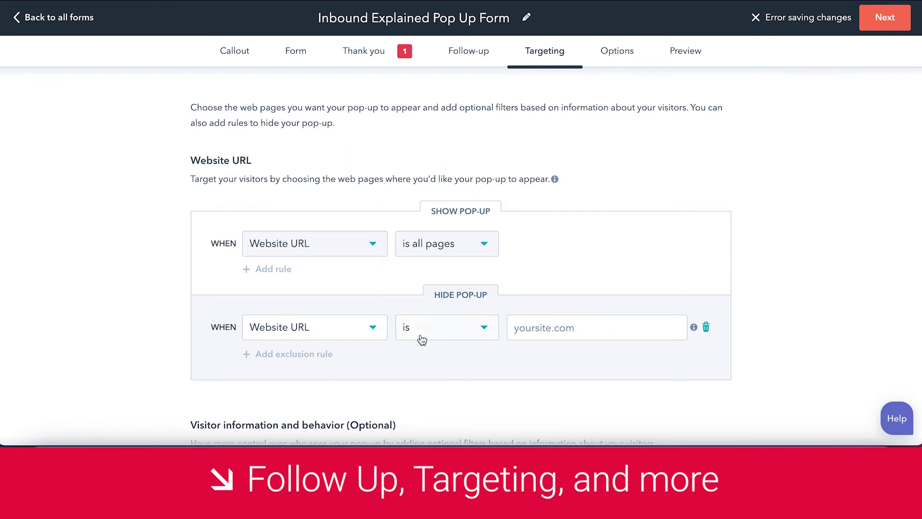
pyautogui.click(540, 329)
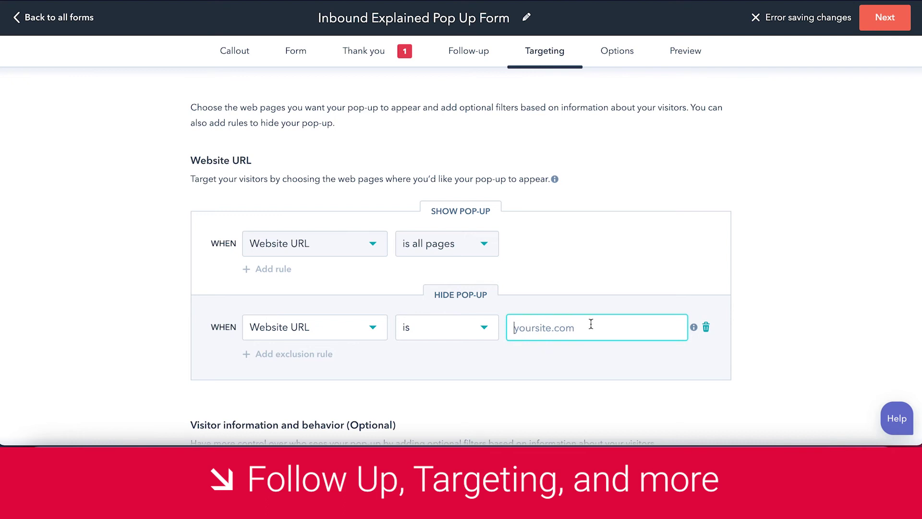
# - Try a Device type is Mobile visitor show rule, then remove it
pyautogui.scroll(-5, 236, 364)
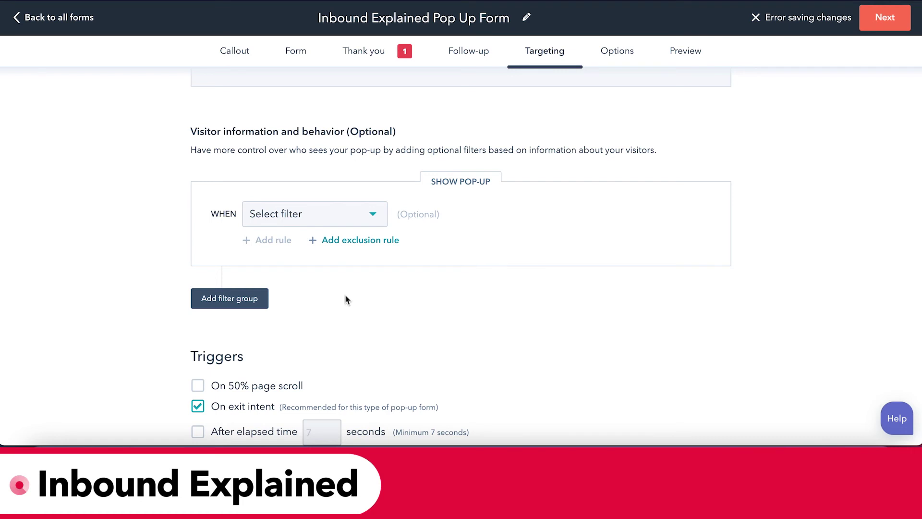
pyautogui.click(340, 224)
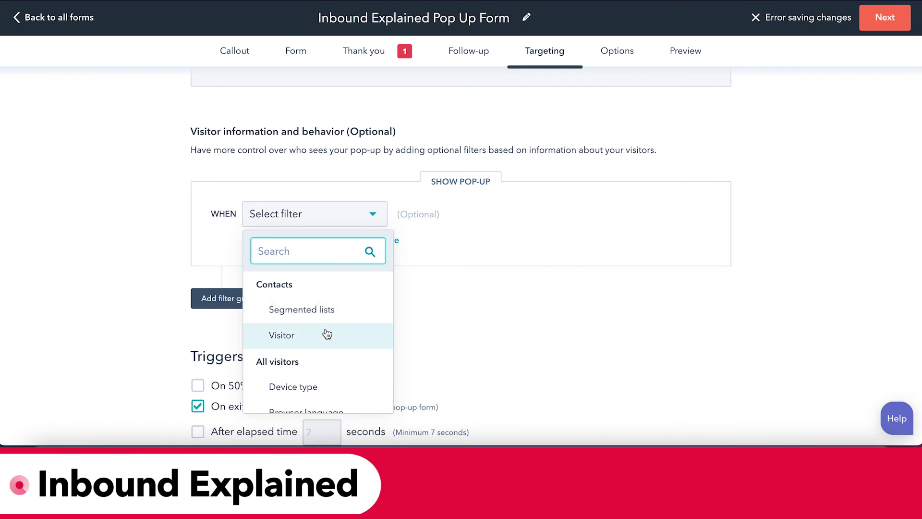
pyautogui.scroll(-2, 312, 384)
pyautogui.click(292, 298)
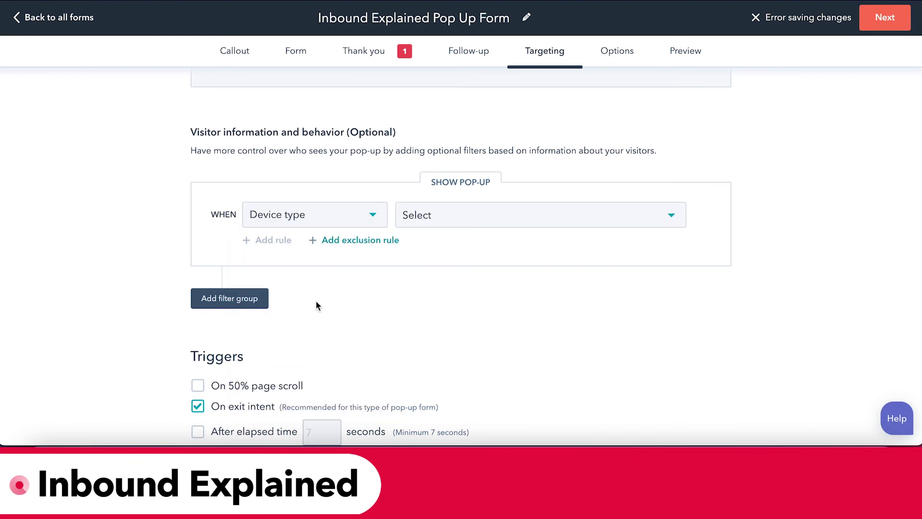
pyautogui.click(428, 220)
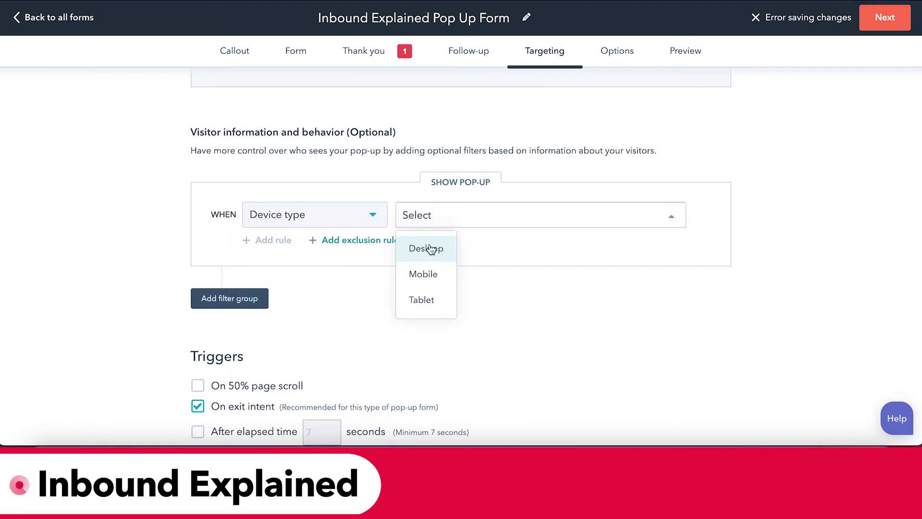
pyautogui.click(434, 270)
pyautogui.click(535, 252)
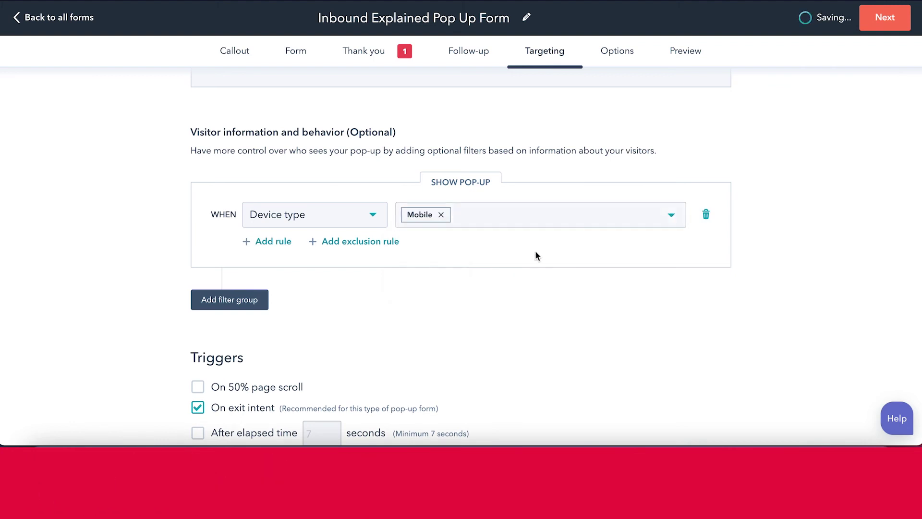
pyautogui.click(706, 216)
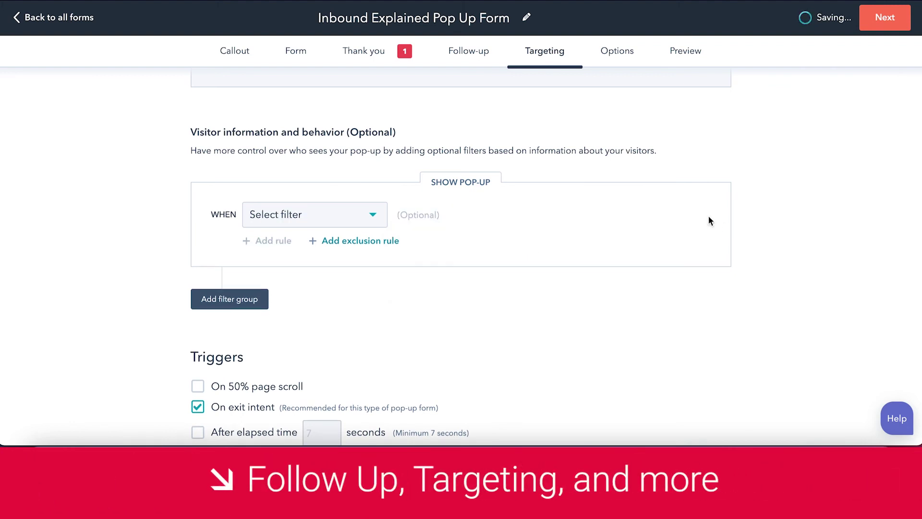
# - Add a hide-pop-up visitor rule for Device type Mobile
pyautogui.click(345, 241)
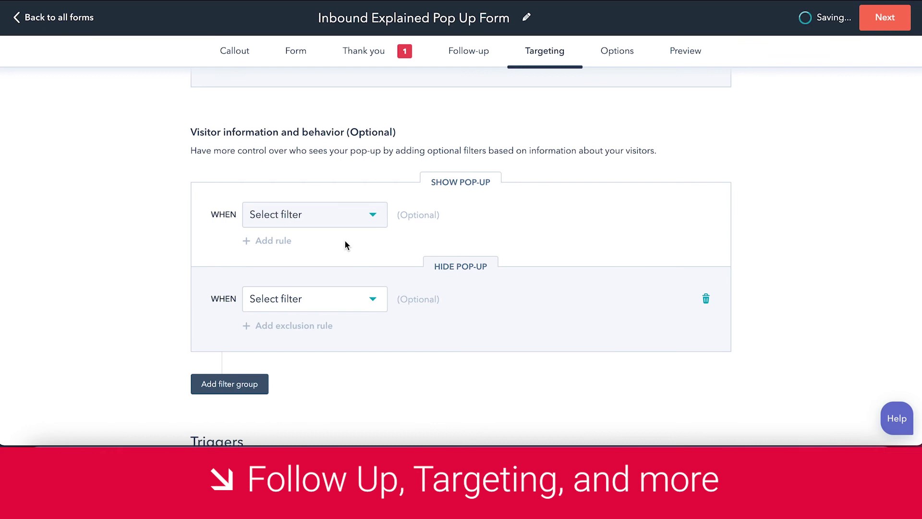
pyautogui.click(323, 300)
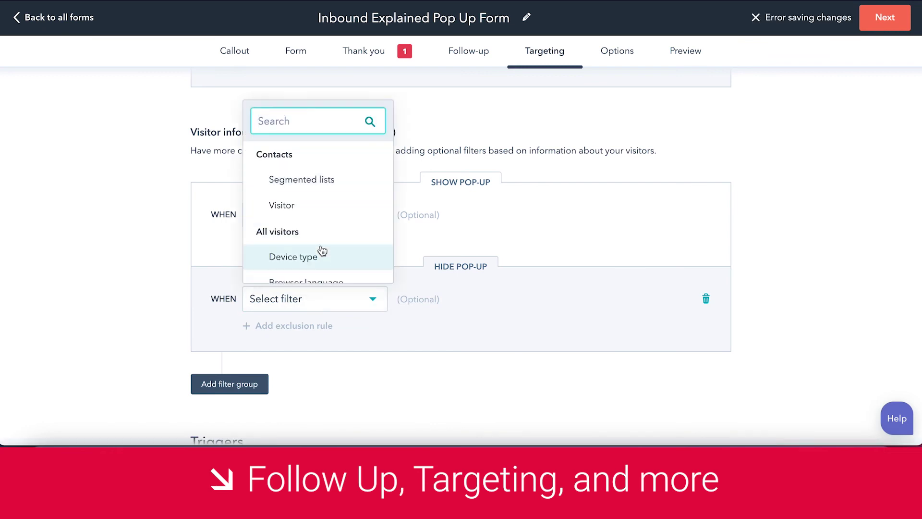
pyautogui.scroll(-1, 323, 211)
pyautogui.click(315, 223)
pyautogui.click(433, 299)
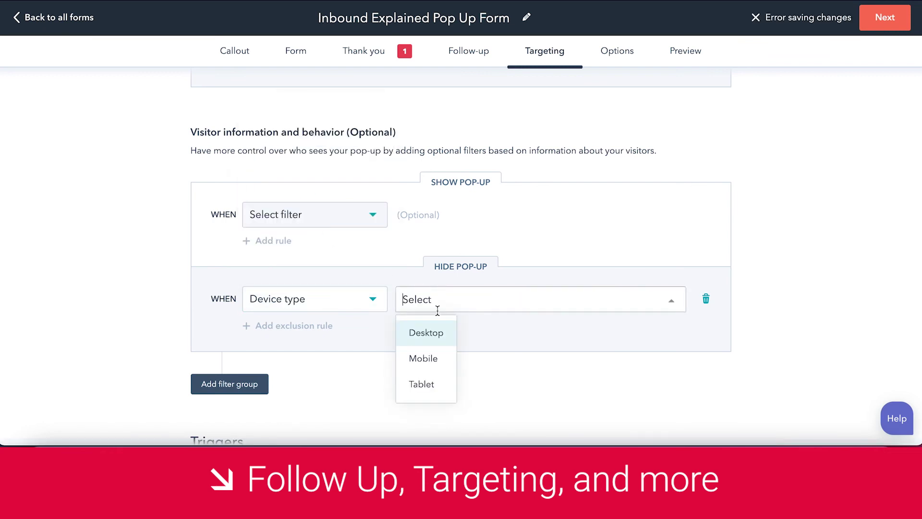
pyautogui.click(436, 358)
pyautogui.click(508, 339)
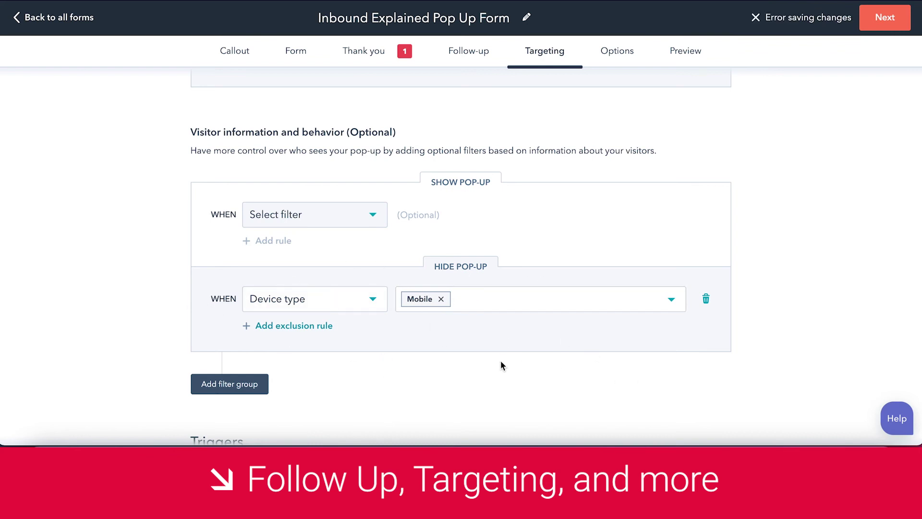
pyautogui.scroll(-2, 500, 361)
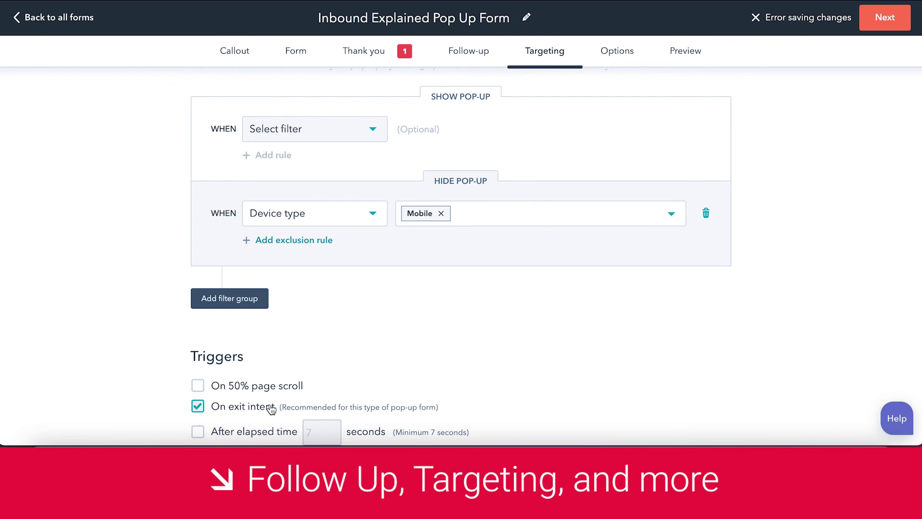
# - Turn off the elapsed-time and 50% page-scroll triggers, leaving only exit intent
pyautogui.click(197, 387)
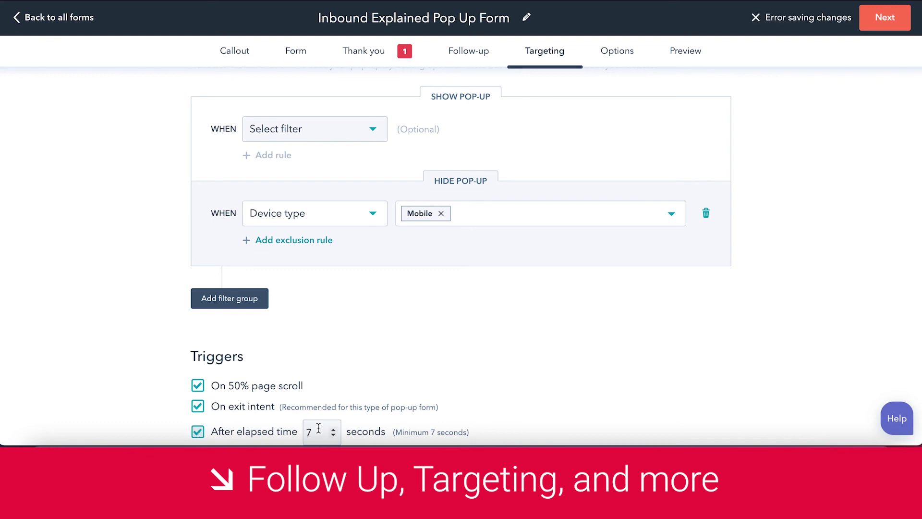
pyautogui.click(198, 433)
pyautogui.click(198, 388)
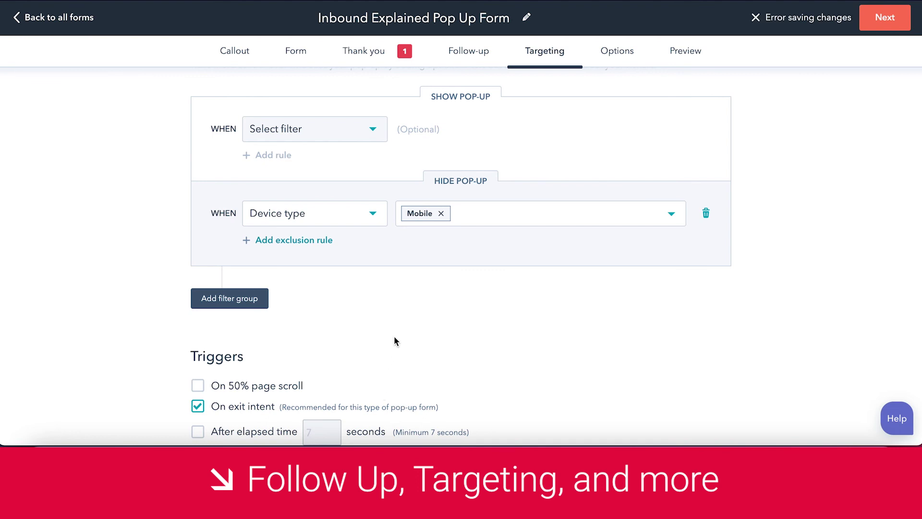
pyautogui.scroll(5, 394, 341)
# - Try 'Schedule for later' with an unpublish date, then revert to 'Don't schedule'
pyautogui.click(615, 57)
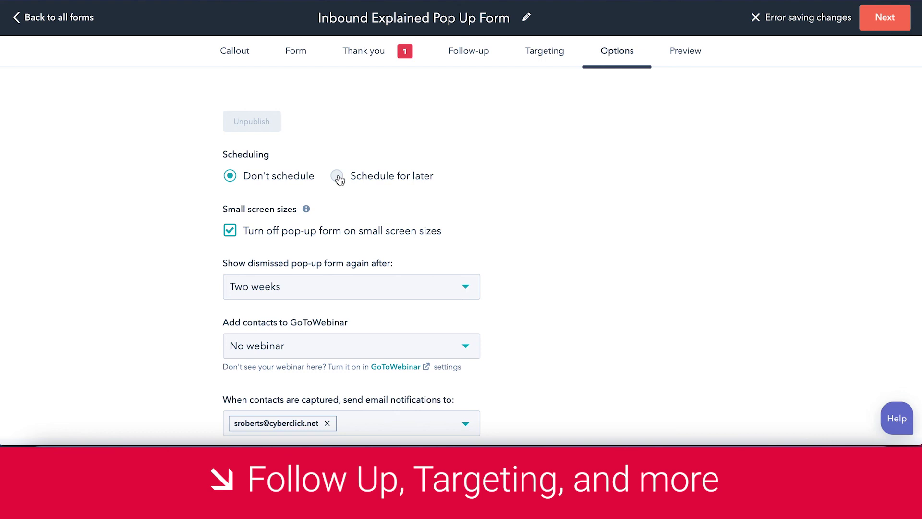
pyautogui.click(338, 176)
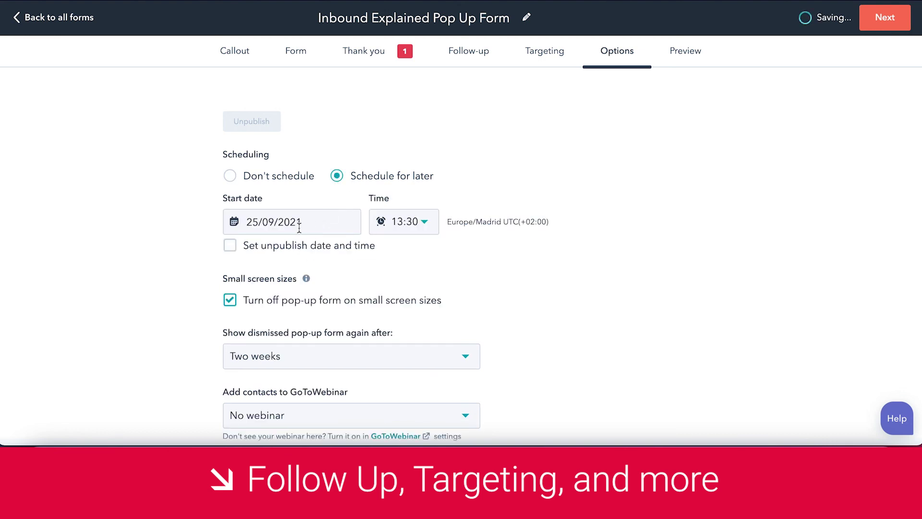
pyautogui.click(235, 247)
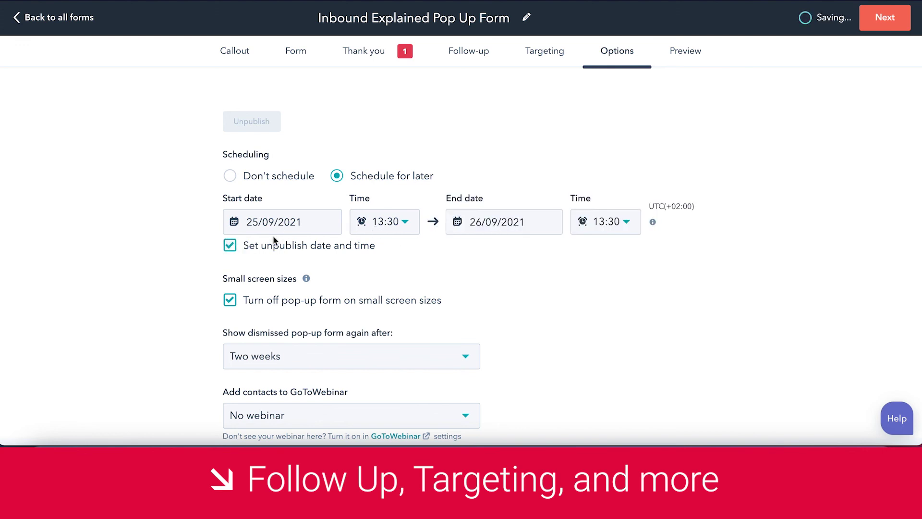
pyautogui.click(247, 180)
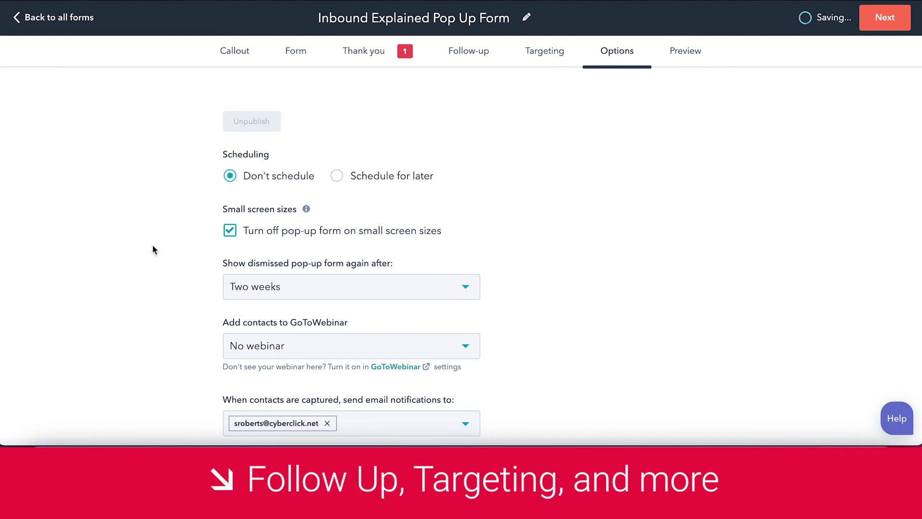
pyautogui.scroll(-2, 153, 245)
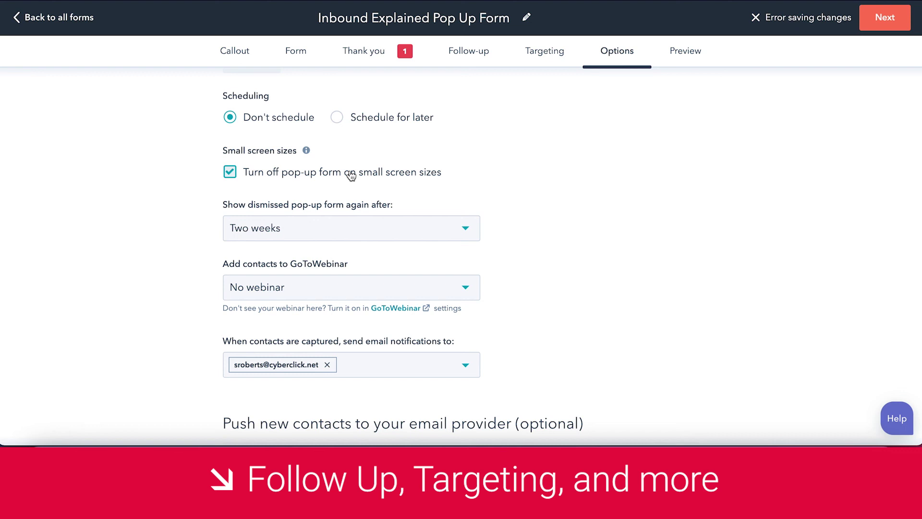
pyautogui.scroll(-1, 351, 176)
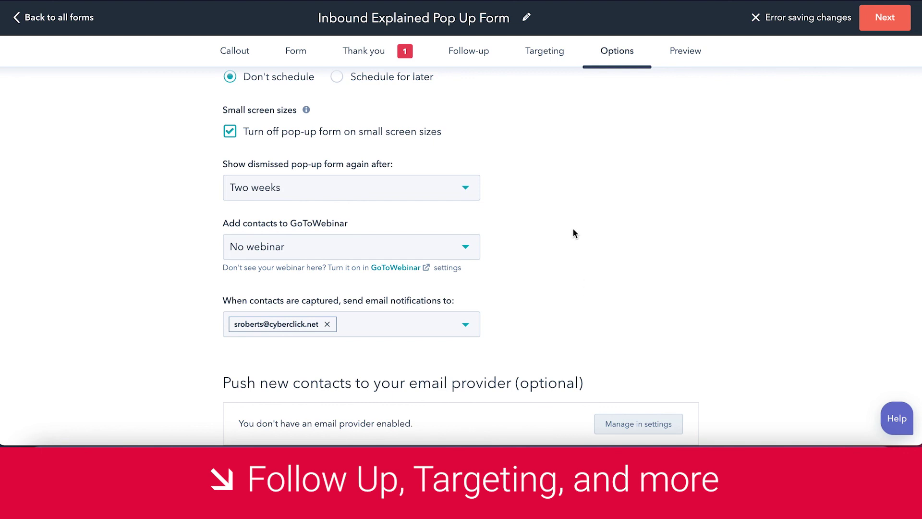
pyautogui.scroll(3, 574, 211)
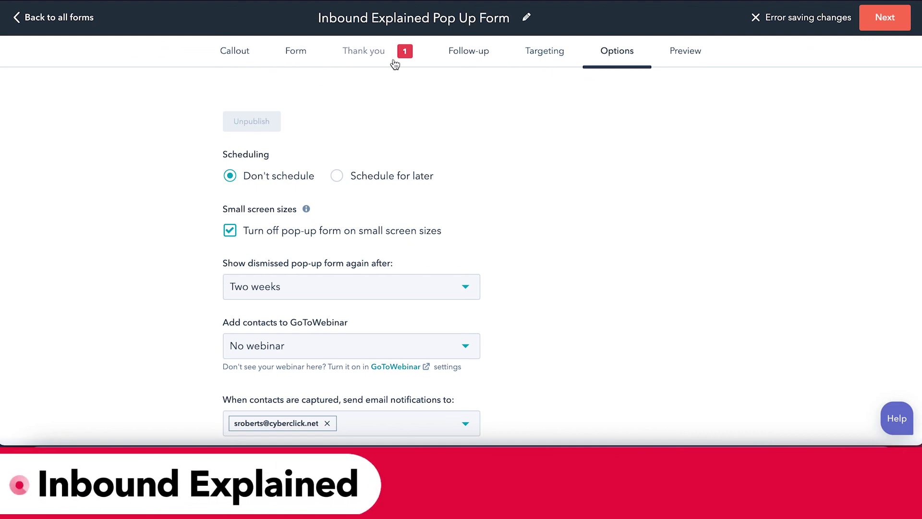
# - In the desktop preview, expand the 'Download now!' callout and enter a first name
pyautogui.click(685, 56)
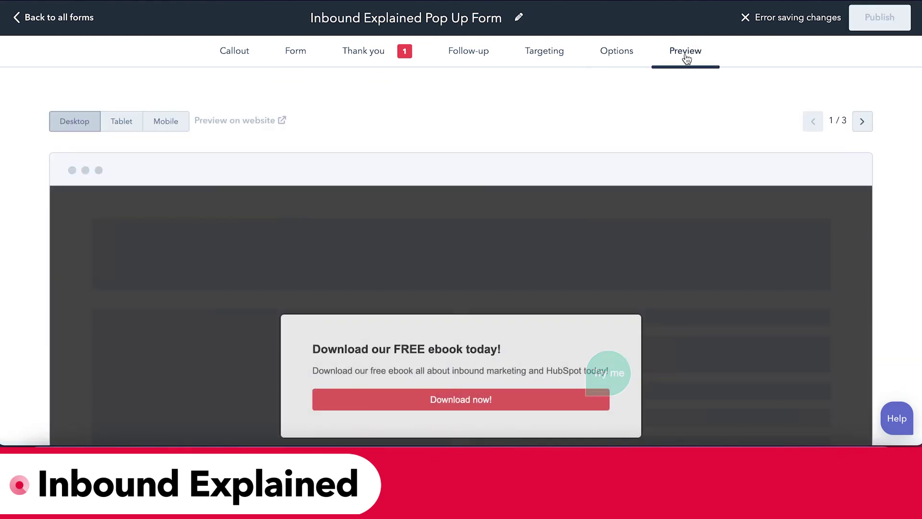
pyautogui.scroll(-3, 587, 230)
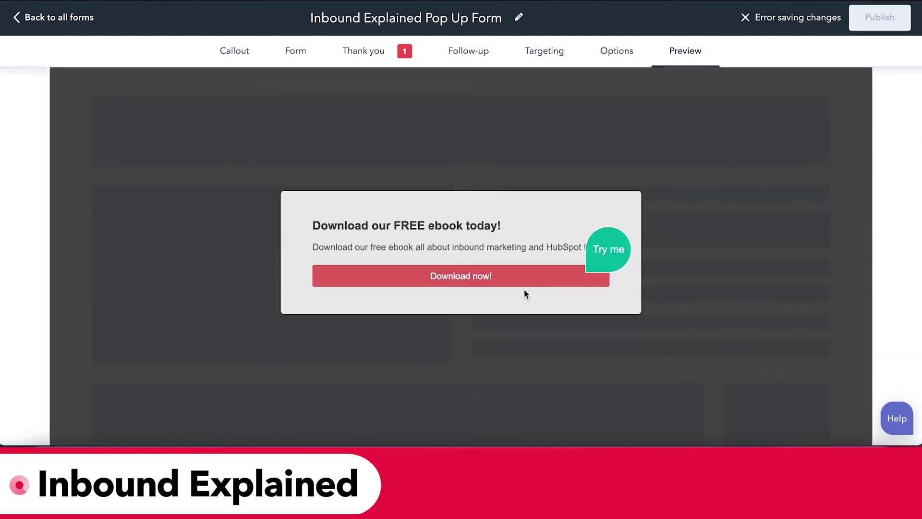
pyautogui.click(478, 269)
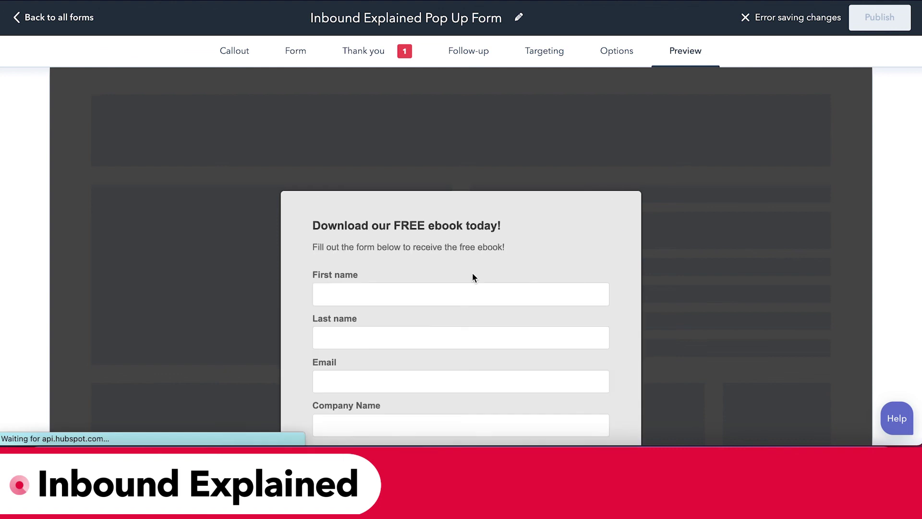
pyautogui.click(430, 294)
pyautogui.write('Shanon')
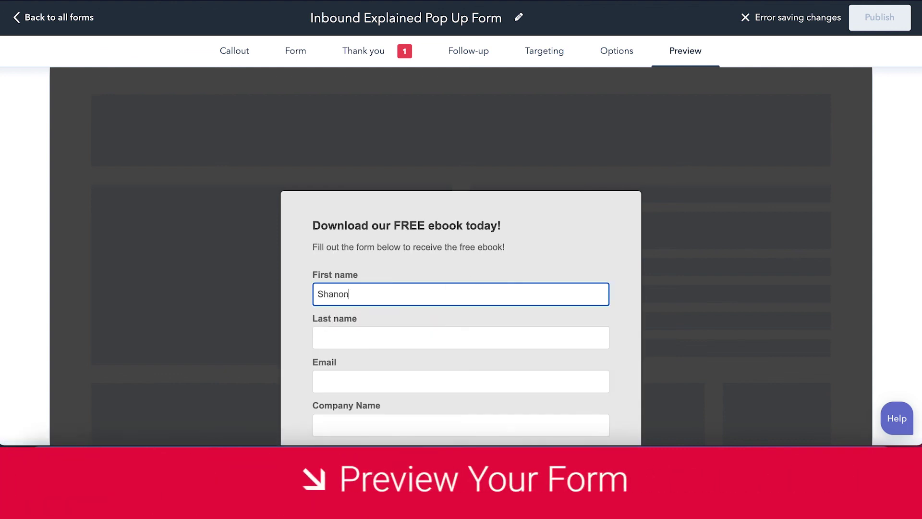
# - Advance the preview form to the consent step, then go back to the sign-up form
pyautogui.scroll(-1, 420, 265)
pyautogui.scroll(-4, 387, 416)
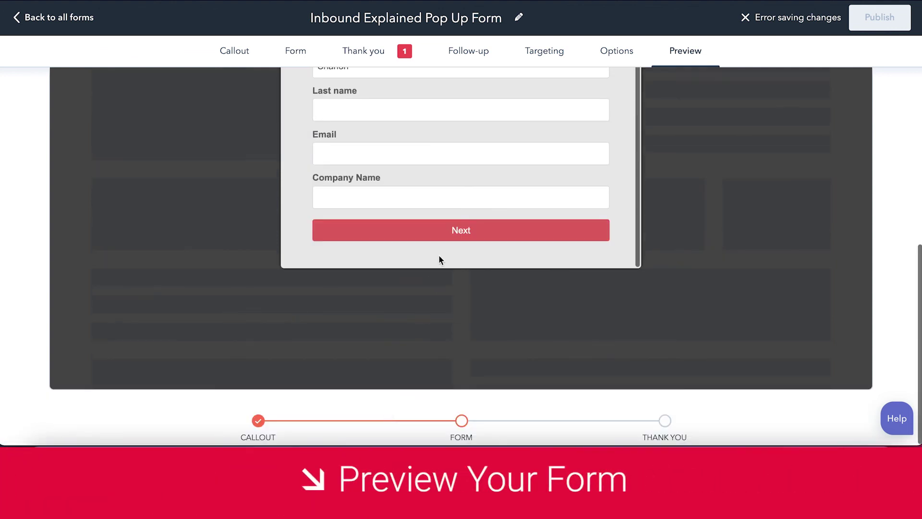
pyautogui.click(440, 229)
pyautogui.scroll(3, 440, 231)
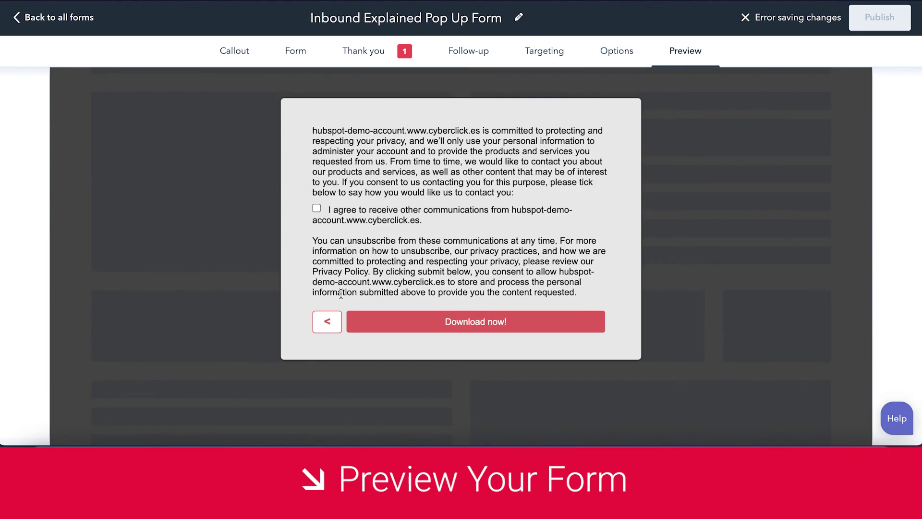
pyautogui.click(326, 329)
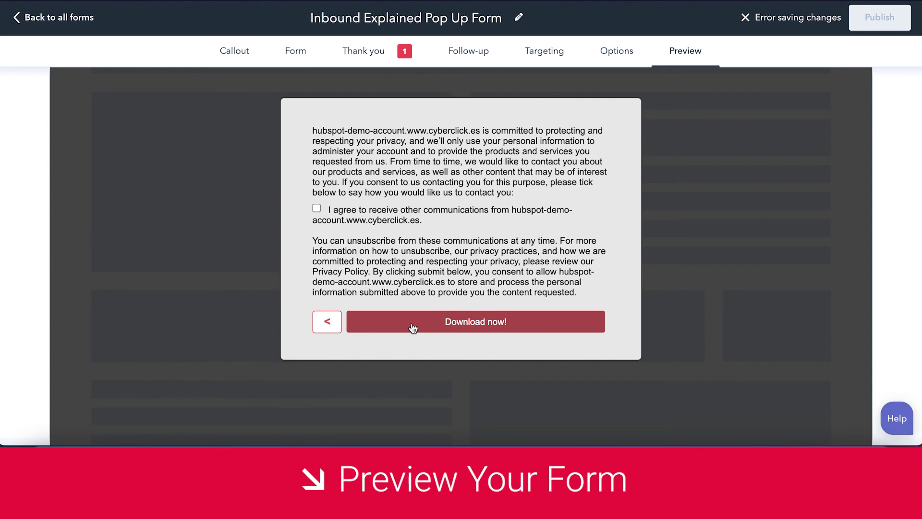
pyautogui.scroll(-1, 394, 299)
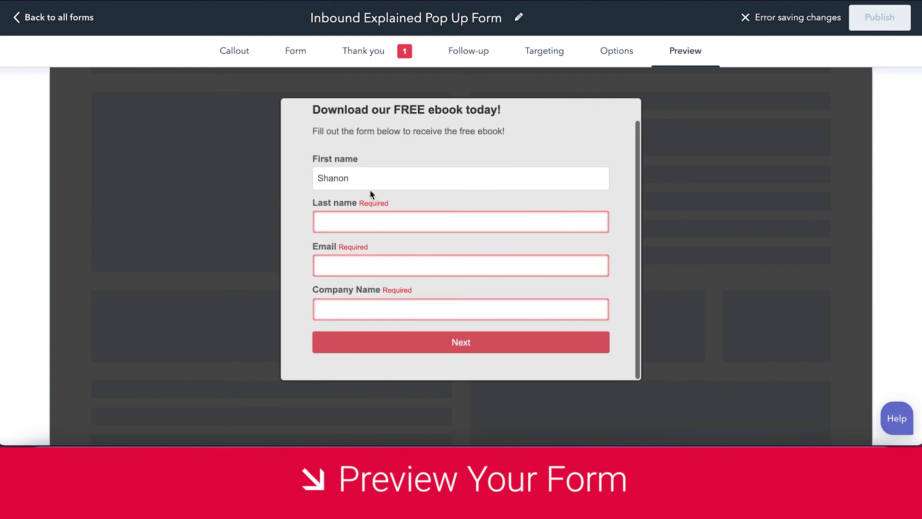
pyautogui.scroll(-2, 371, 275)
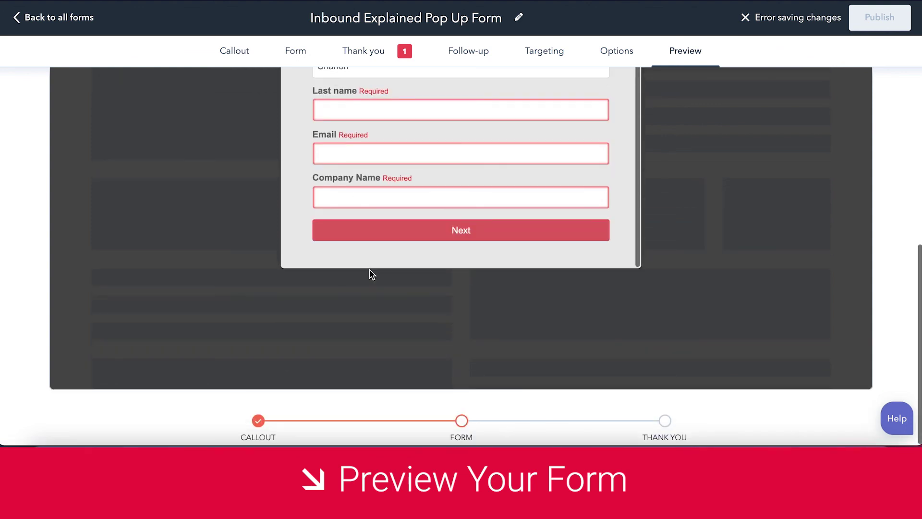
pyautogui.scroll(5, 371, 275)
pyautogui.scroll(1, 370, 273)
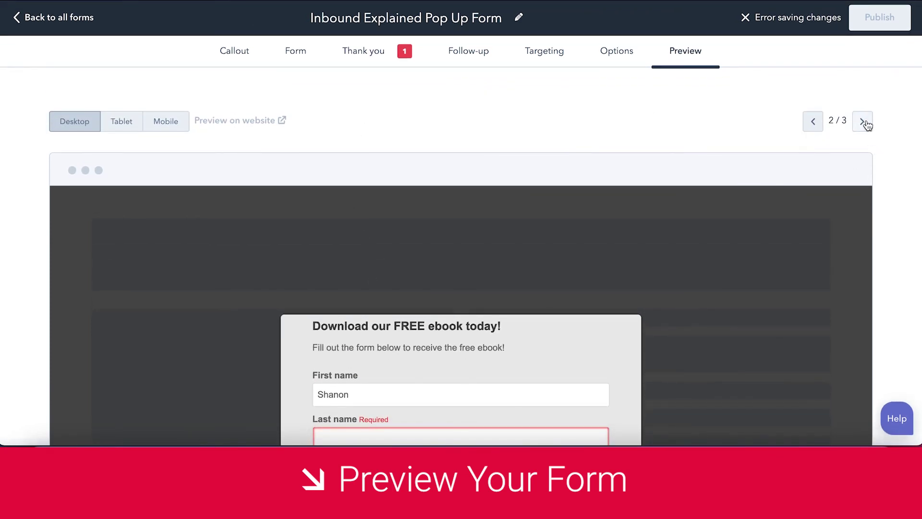
# - Check the pop-up in the Tablet and Mobile previews
pyautogui.click(115, 121)
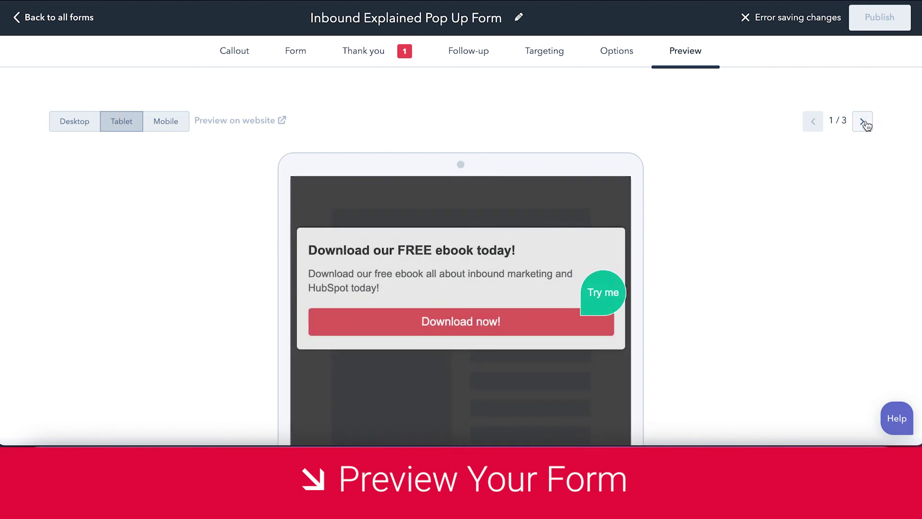
pyautogui.click(166, 124)
pyautogui.scroll(-3, 730, 243)
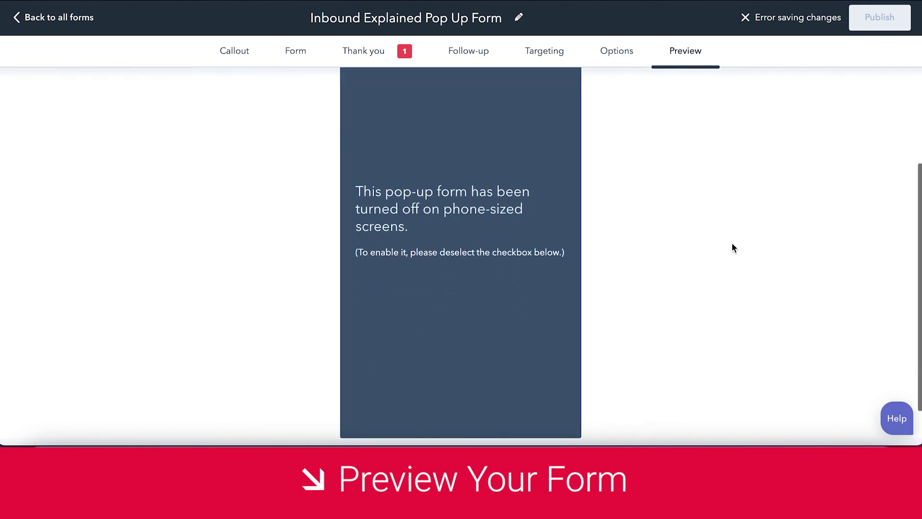
pyautogui.scroll(3, 477, 171)
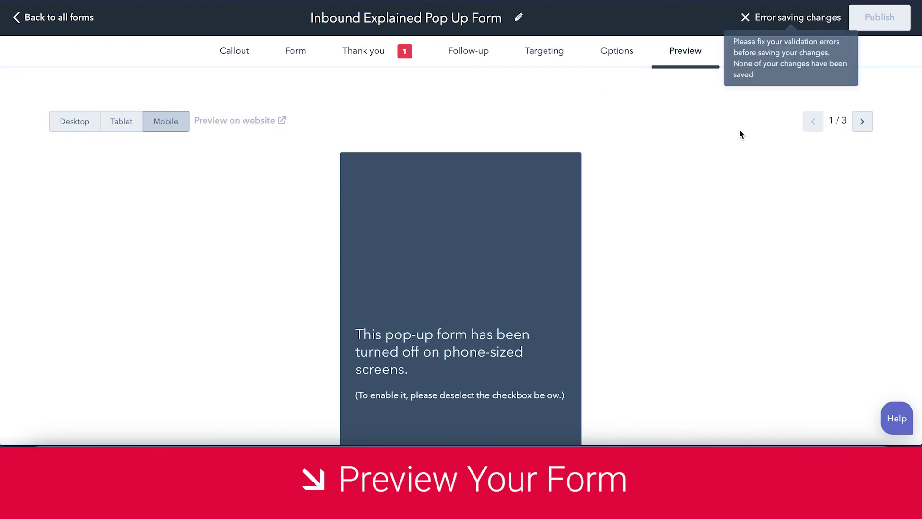
# - Glance at the Thank you settings, return to Preview, then head back to all forms
pyautogui.moveTo(795, 21)
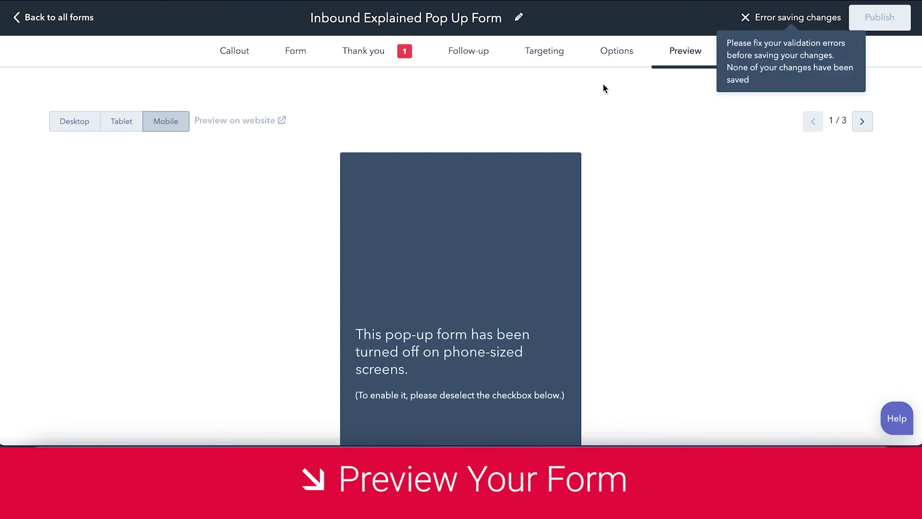
pyautogui.click(368, 62)
pyautogui.scroll(-3, 207, 268)
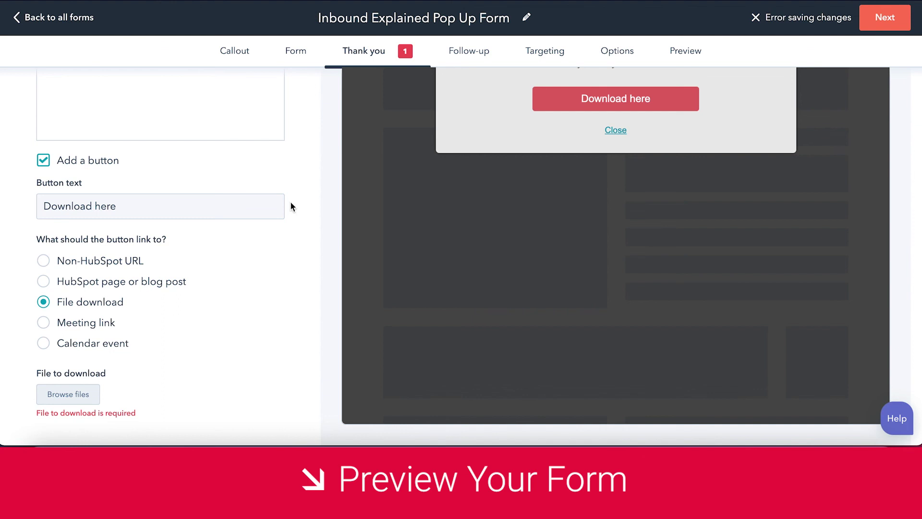
pyautogui.scroll(3, 290, 206)
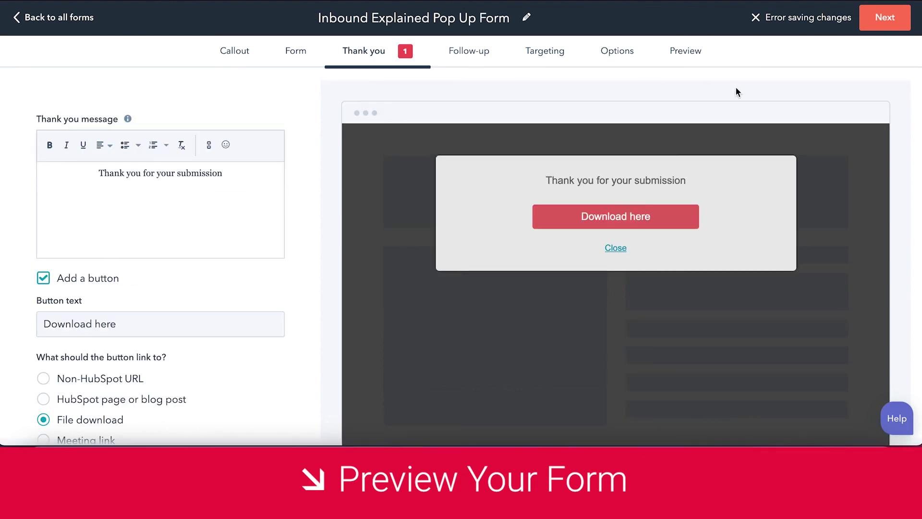
pyautogui.click(691, 60)
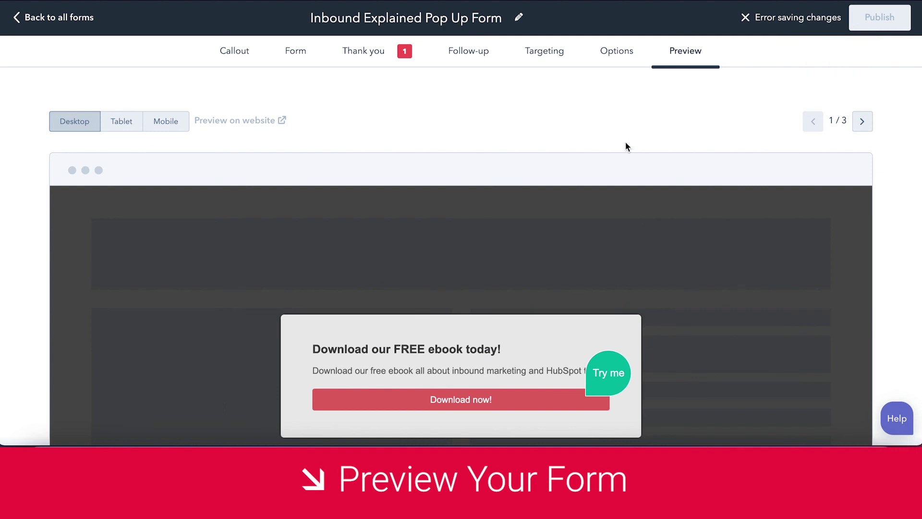
pyautogui.click(89, 20)
# - Confirm Leave in the 'Leave site?' dialog despite unsaved changes
pyautogui.click(487, 138)
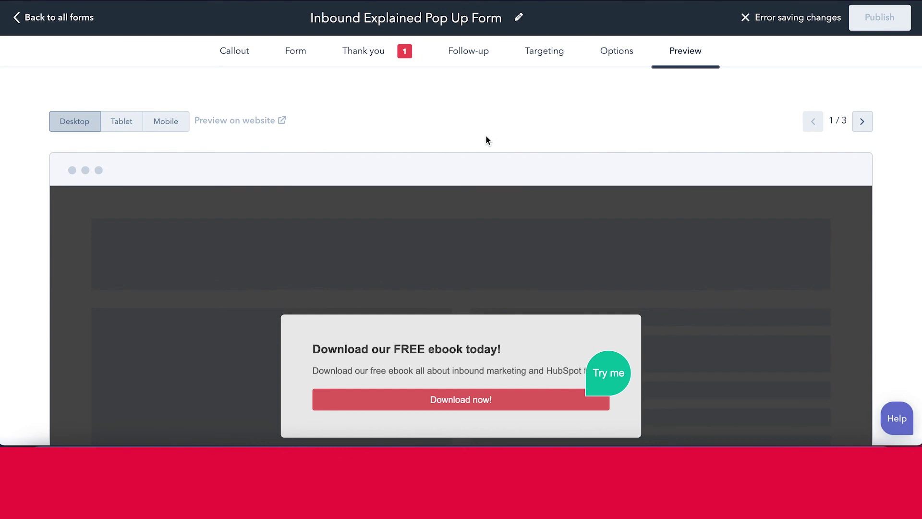